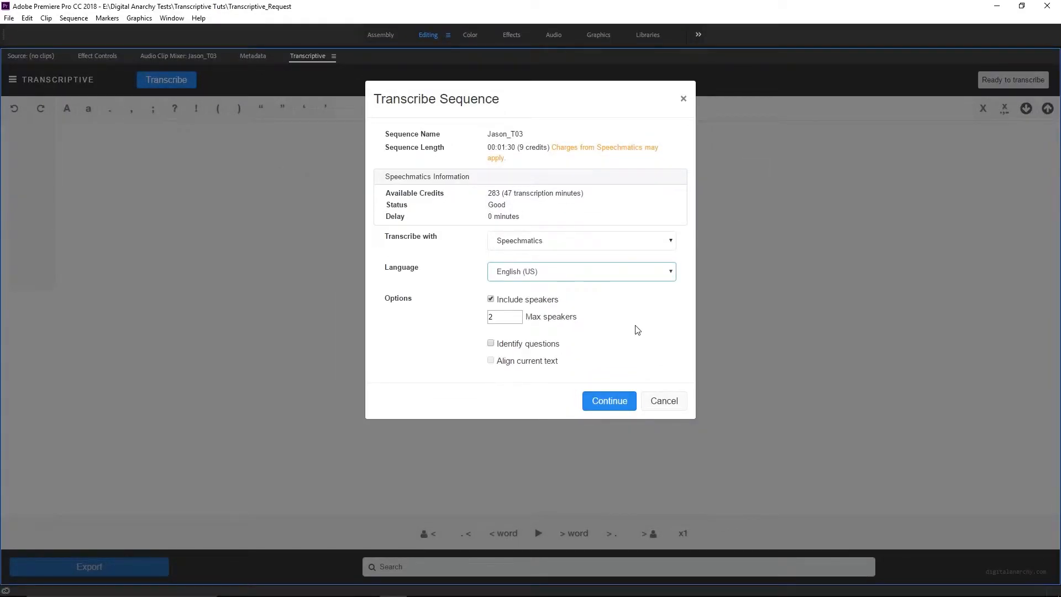
# Transcribe the Jason_T03 sequence with Speechmatics in English (US) and restore the full workspace from the maximized panel.
pyautogui.click(630, 406)
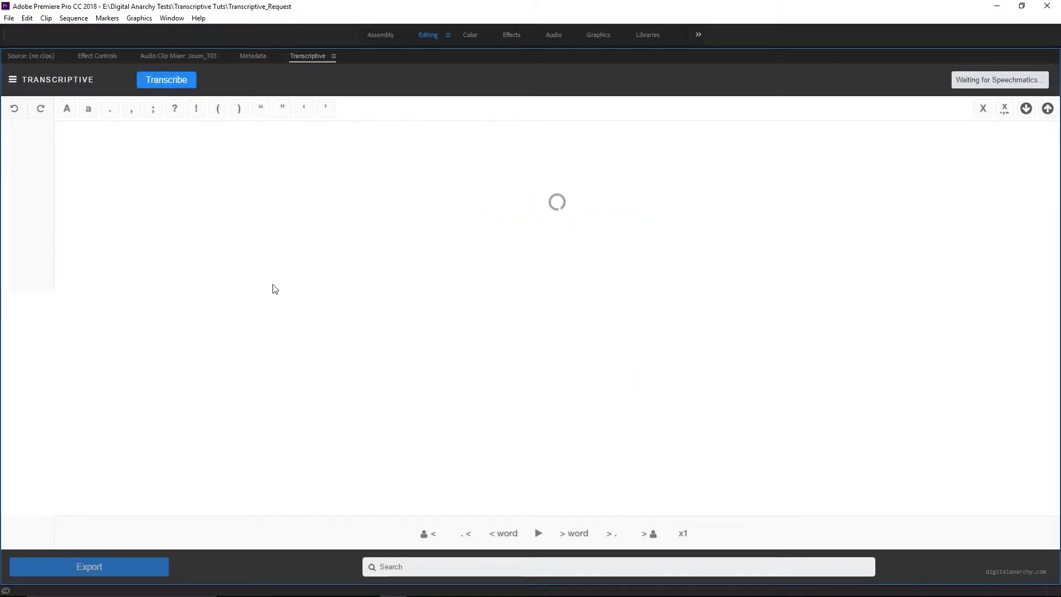
pyautogui.press('`')
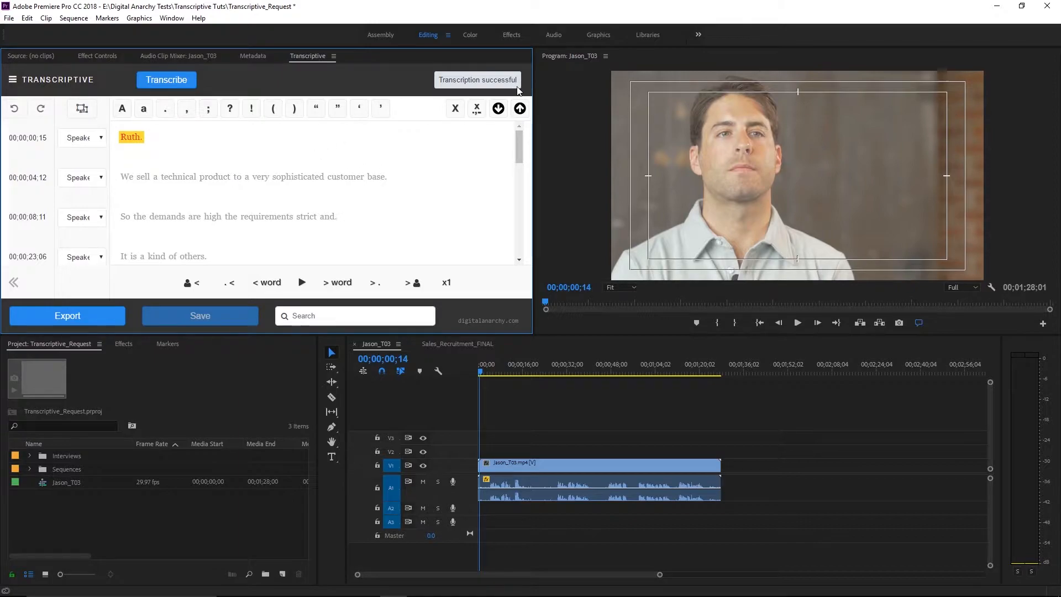
# Jump the playhead to the transcript words "technical", "requirements" and "collaborate" in turn to check their sync with the video.
pyautogui.click(178, 177)
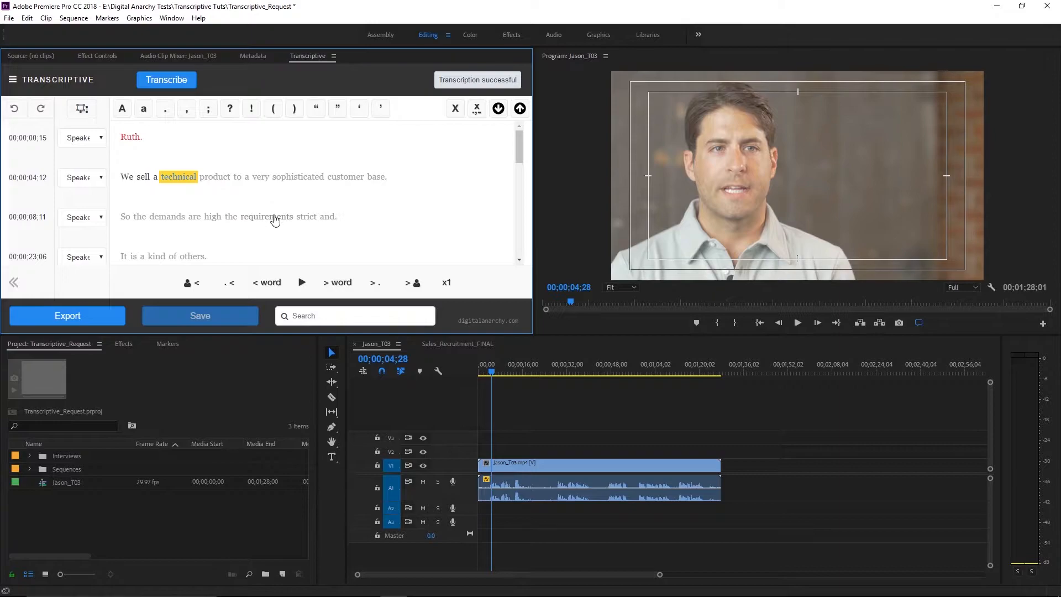
pyautogui.click(273, 217)
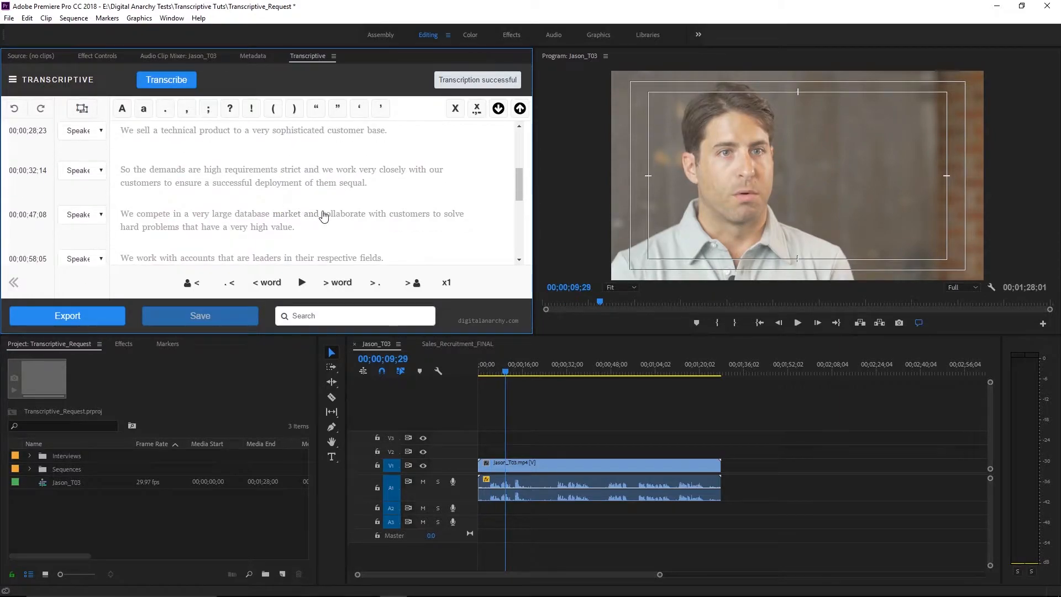
pyautogui.click(329, 215)
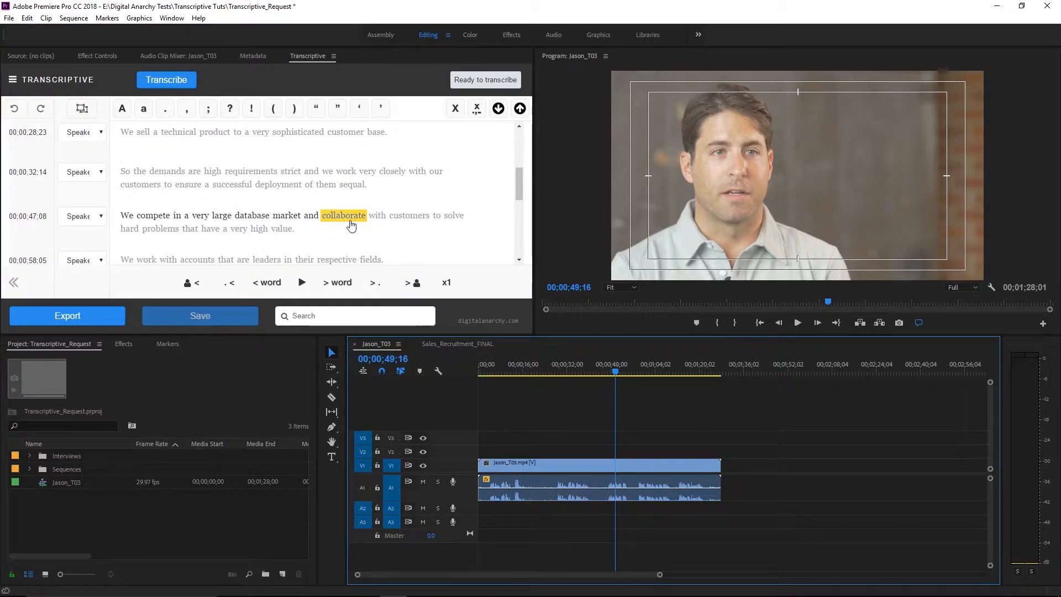
# Replace the misheard words "them sequal" in the transcript with "MemSQL" and save the correction.
pyautogui.click(332, 187)
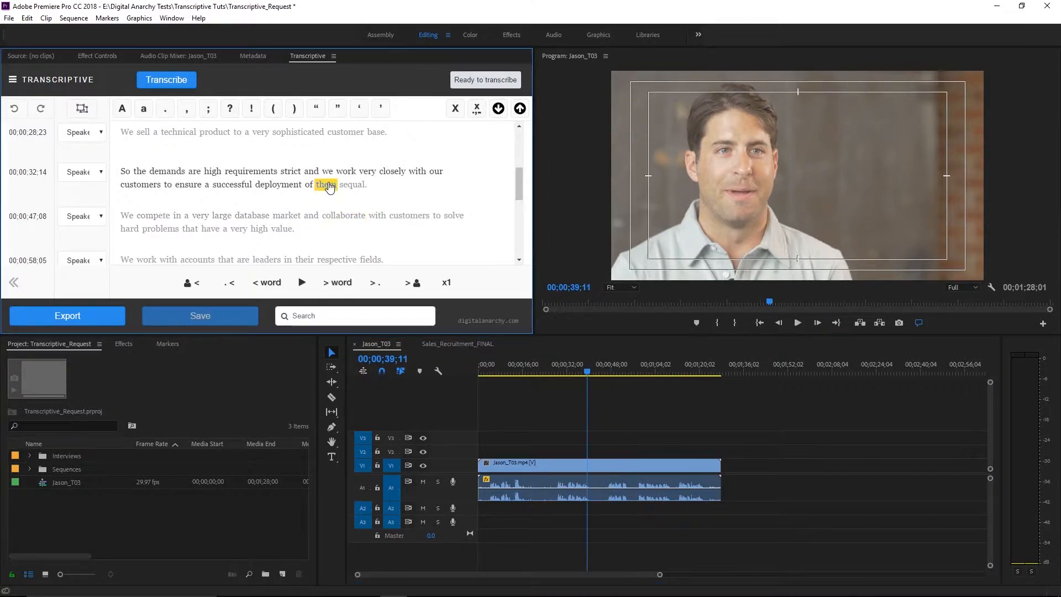
pyautogui.doubleClick(331, 186)
pyautogui.write('MemSQL')
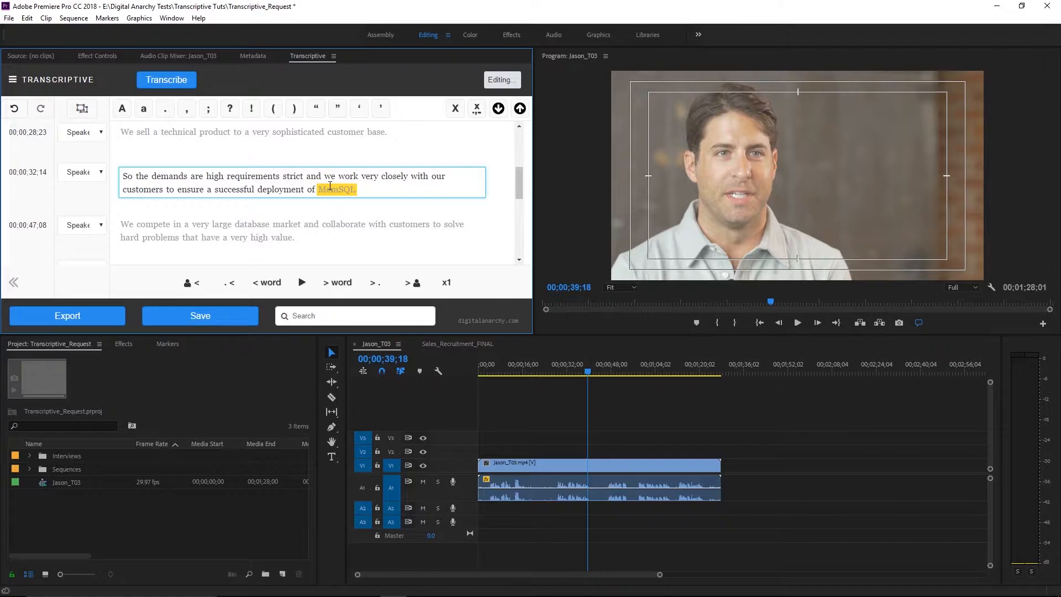
pyautogui.press('Return')
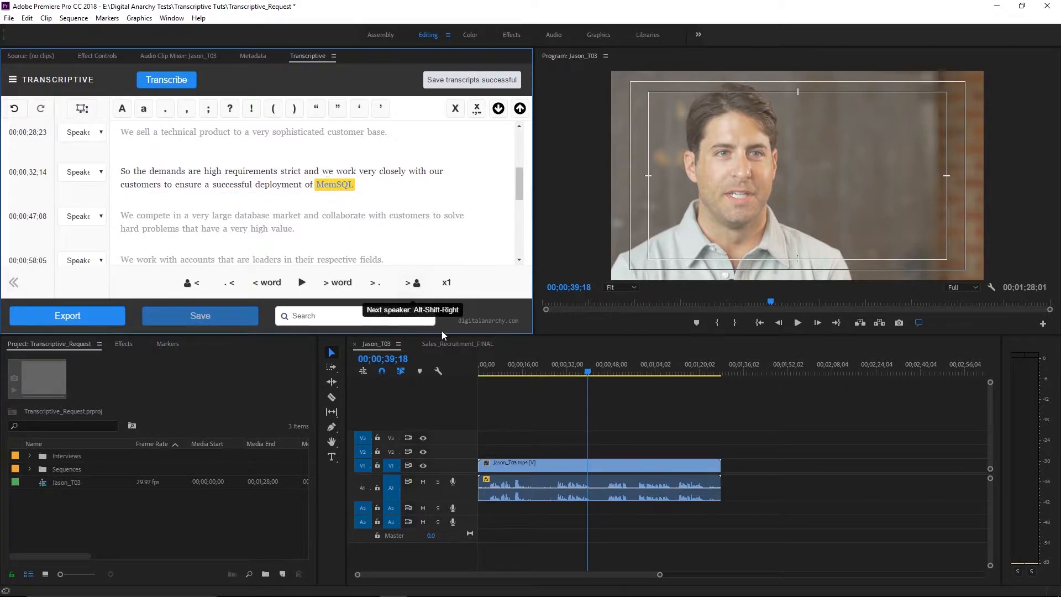
# Create a new sequence from the Jason_T03.mp4 source clip and load a transcript for it.
pyautogui.rightClick(555, 466)
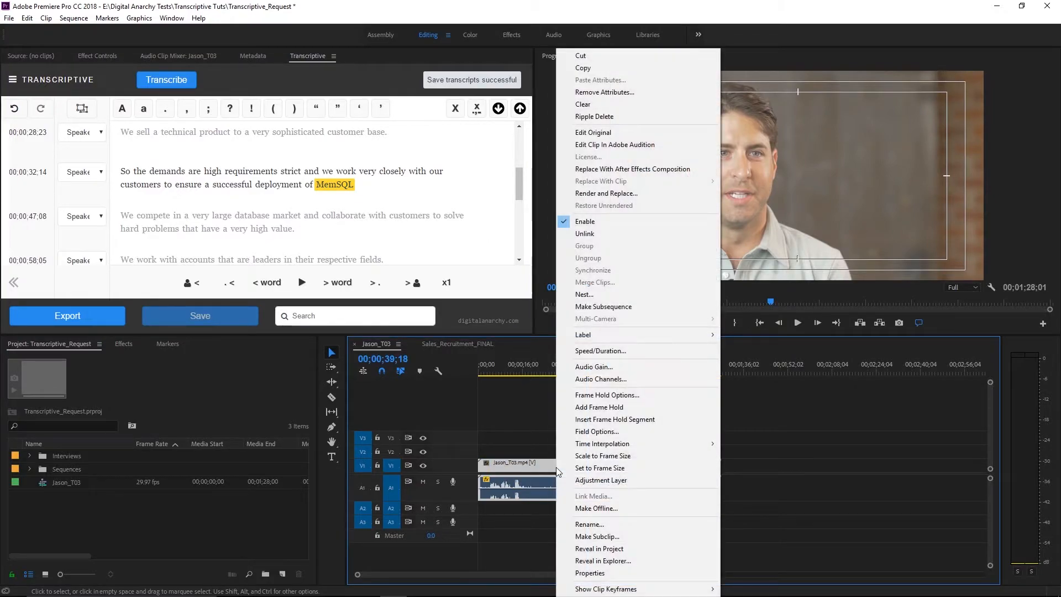
pyautogui.click(488, 536)
pyautogui.moveTo(96, 535); pyautogui.dragTo(287, 578)
pyautogui.click(608, 370)
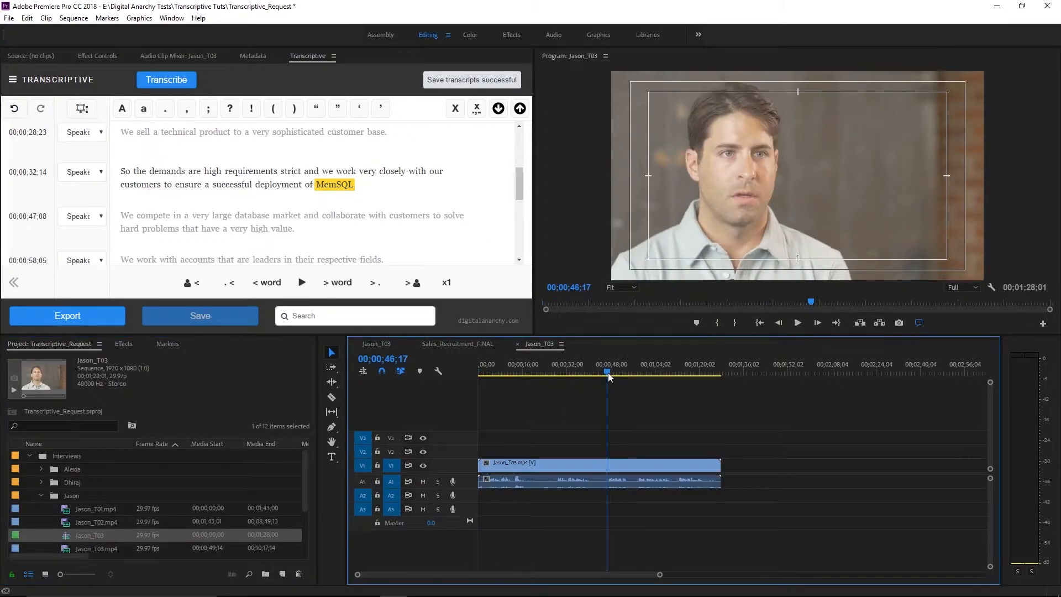
pyautogui.click(11, 81)
pyautogui.click(40, 171)
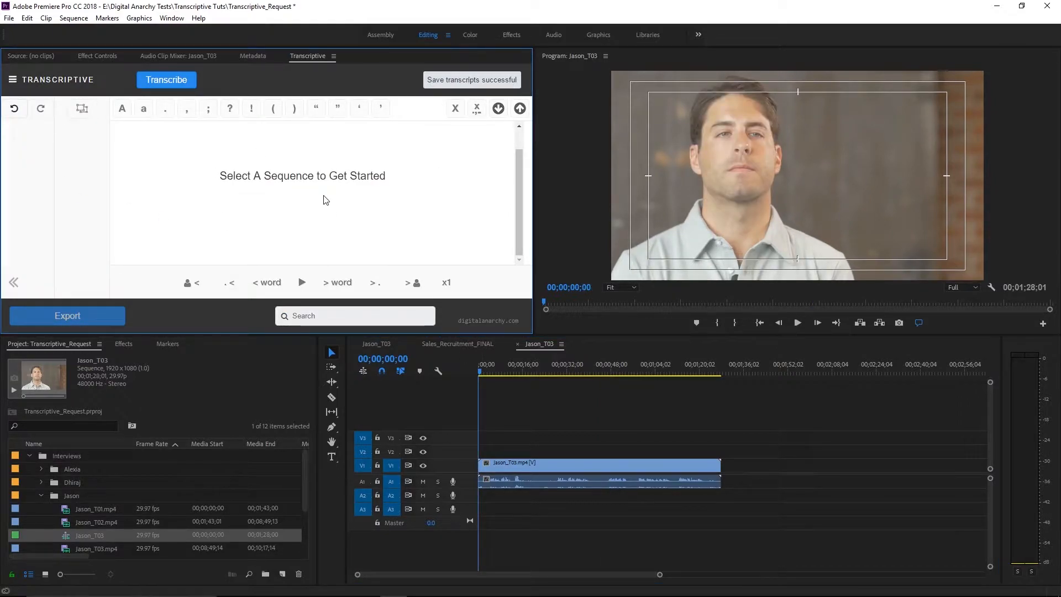
# Close the newly created sequence, collapse the Interviews bin and return to the original Jason_T03 sequence.
pyautogui.click(517, 344)
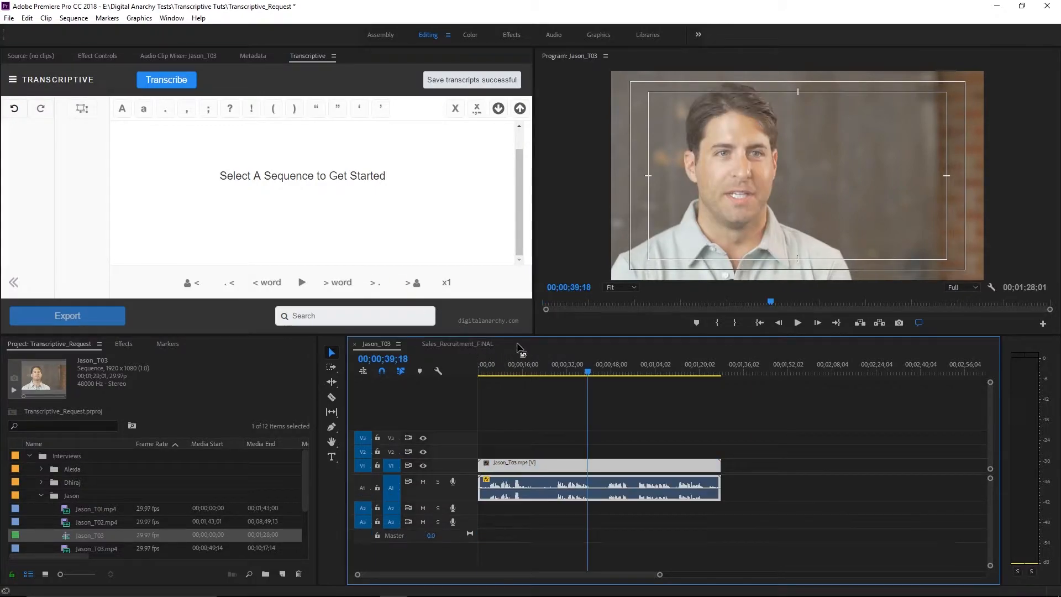
pyautogui.click(68, 538)
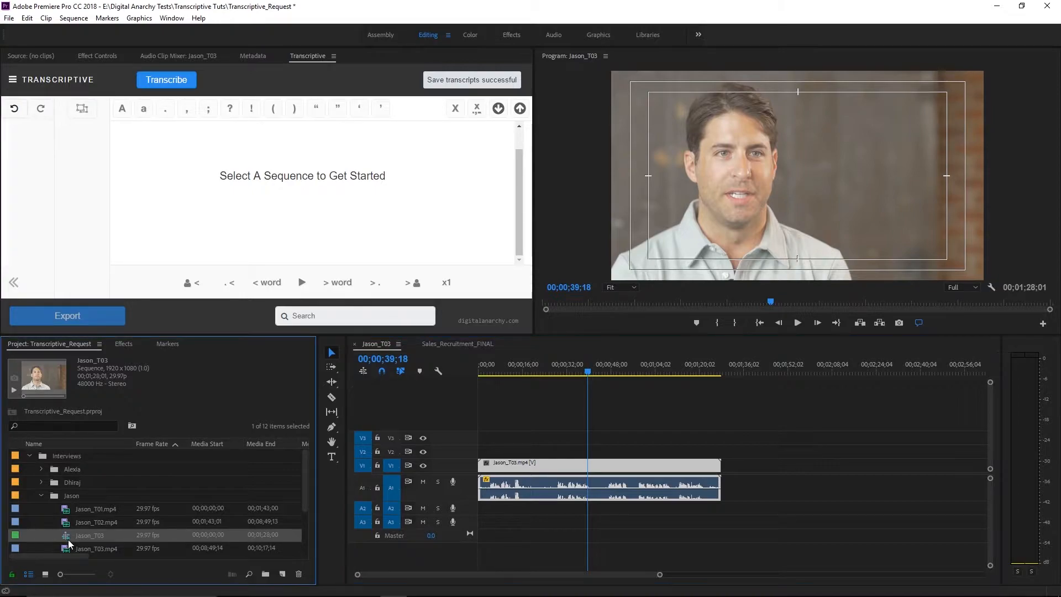
pyautogui.click(29, 455)
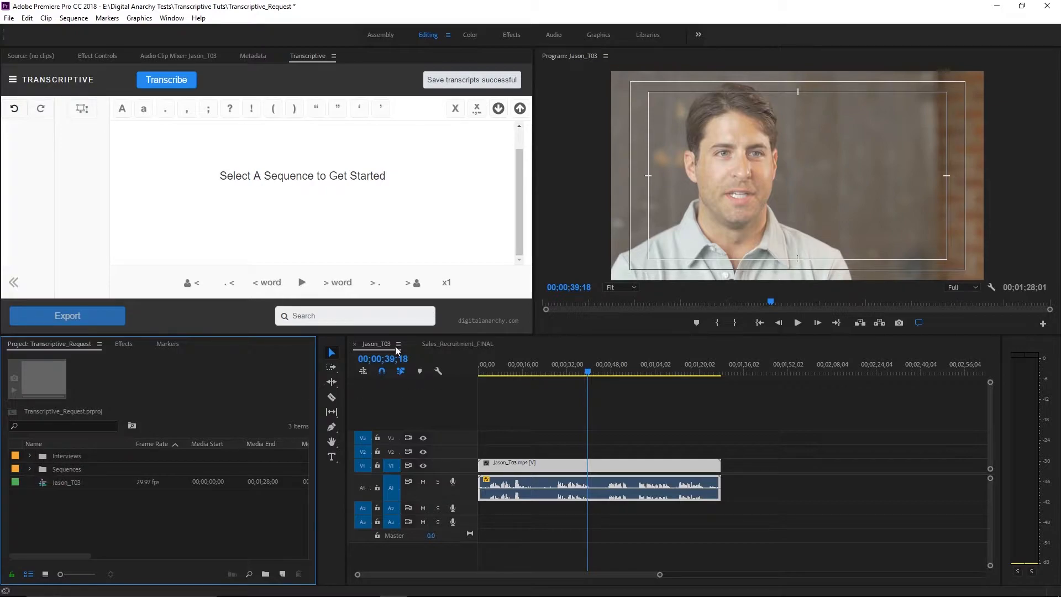
pyautogui.click(373, 343)
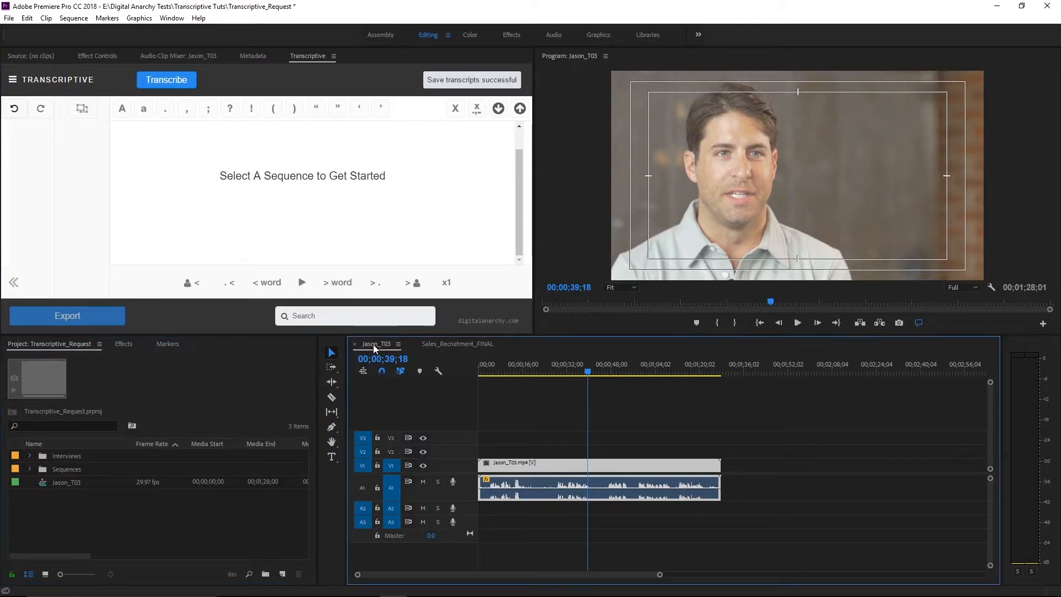
# Load the saved transcript of the original Jason_T03 sequence and check the MemSQL line.
pyautogui.click(13, 82)
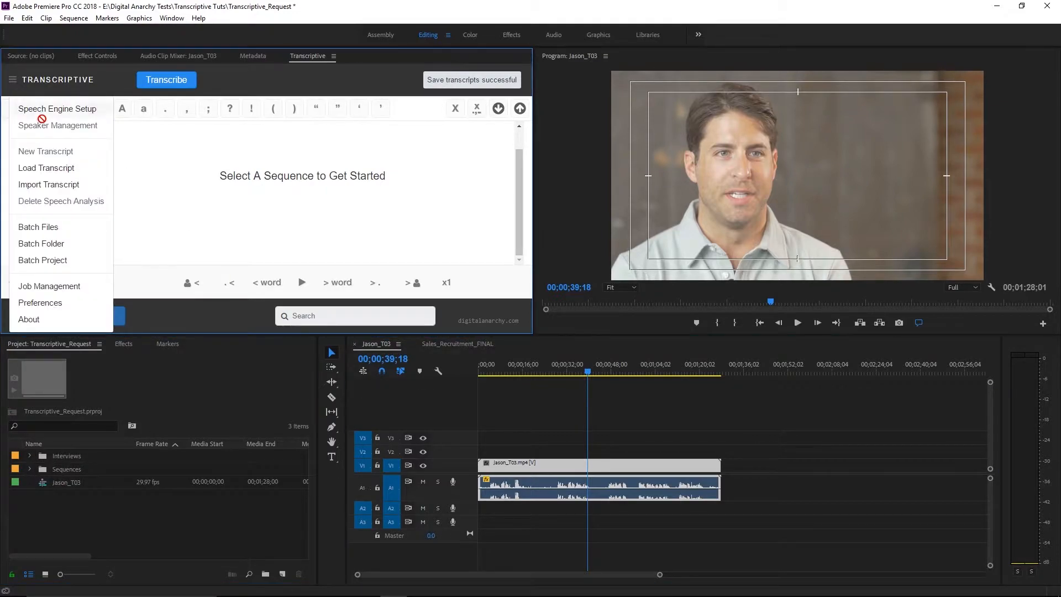
pyautogui.click(55, 167)
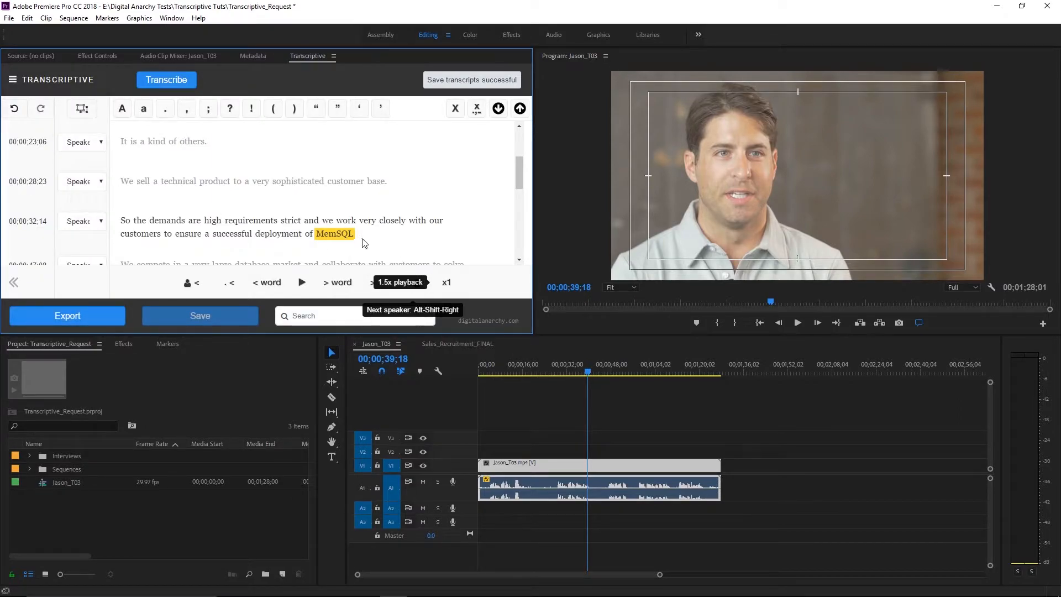
pyautogui.scroll(-1, 343, 191)
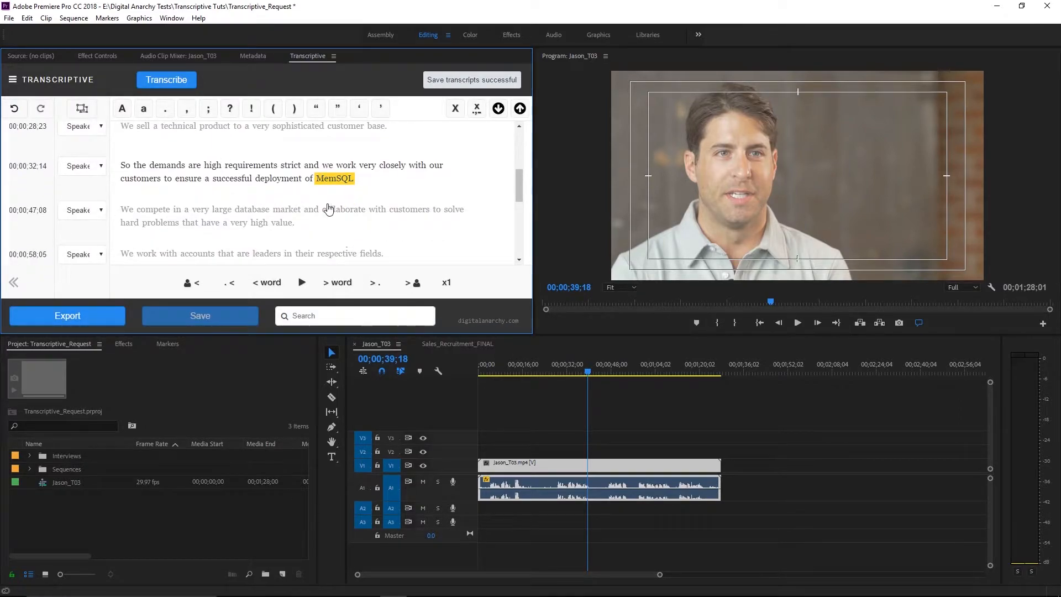
# Clear the current transcript by starting a new one, and try to load the sequence's transcript again.
pyautogui.click(13, 81)
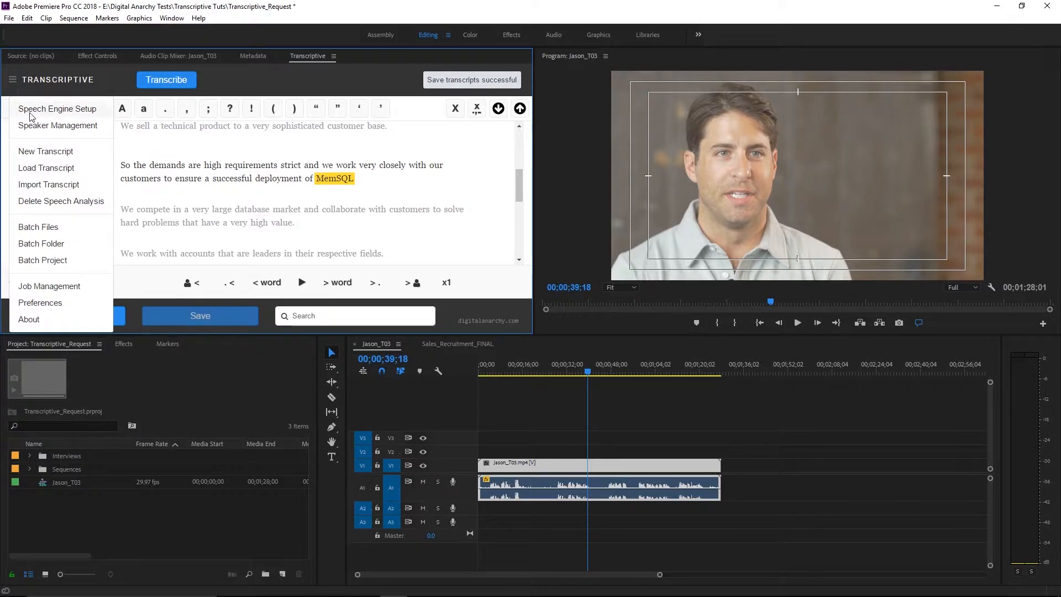
pyautogui.click(33, 149)
pyautogui.click(348, 166)
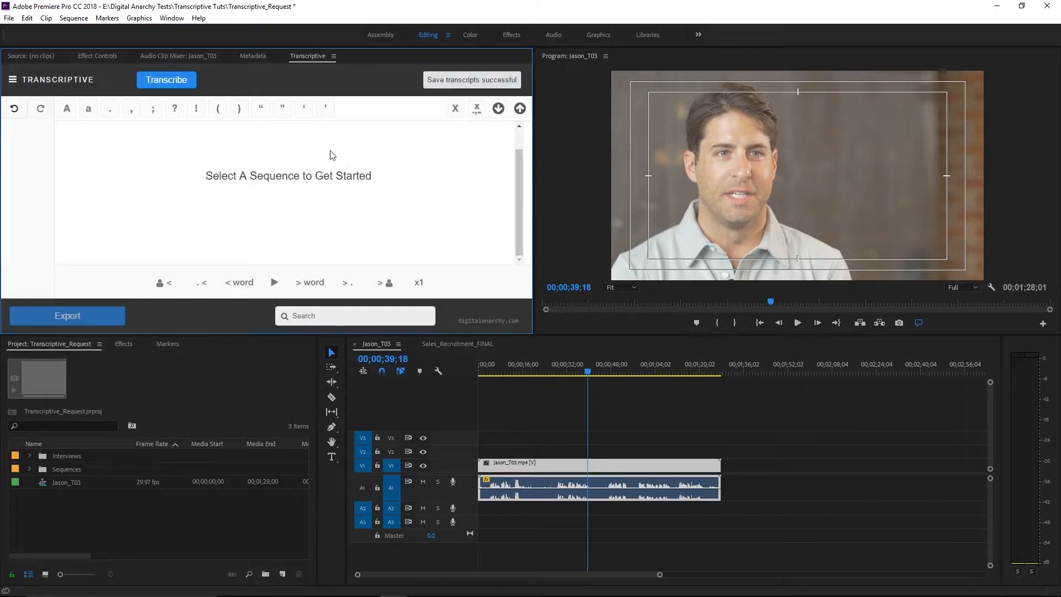
pyautogui.click(11, 81)
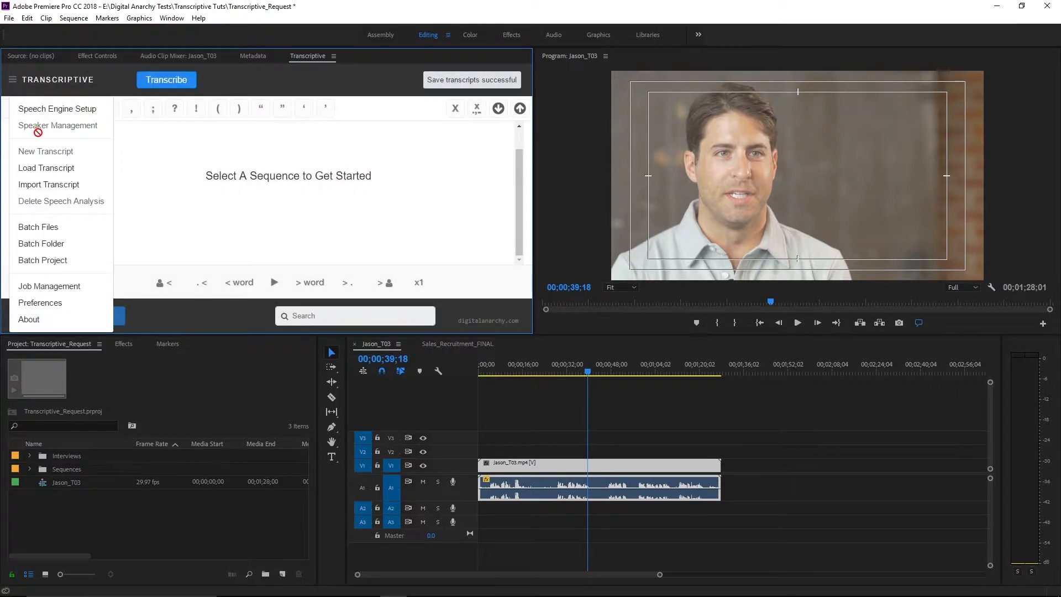
pyautogui.click(46, 169)
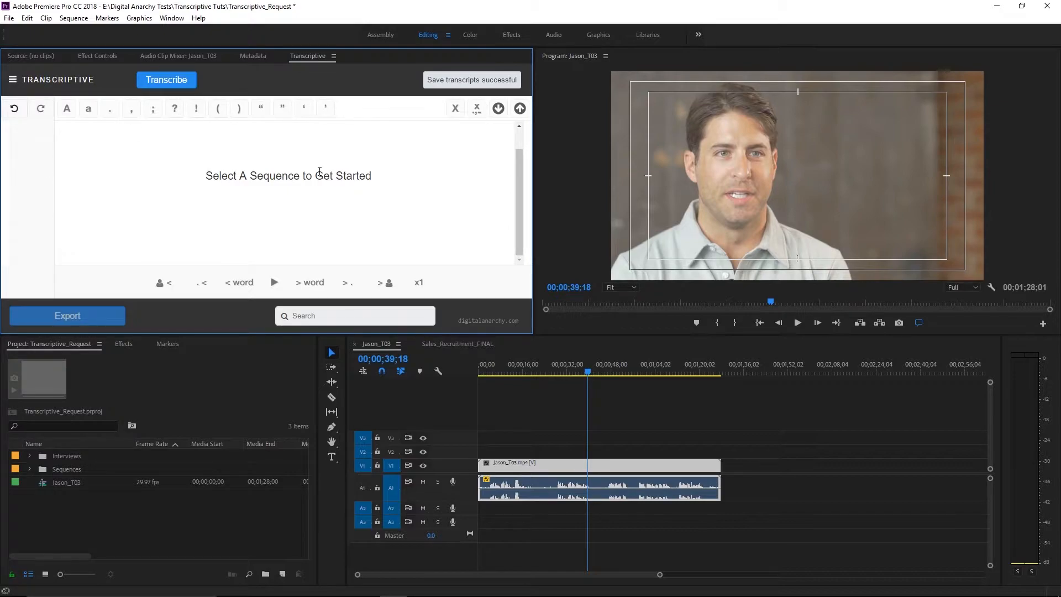
# Examine the Speech Analysis section of the Jason_T03.mp4 clip's metadata, then return to the Transcriptive view.
pyautogui.click(251, 58)
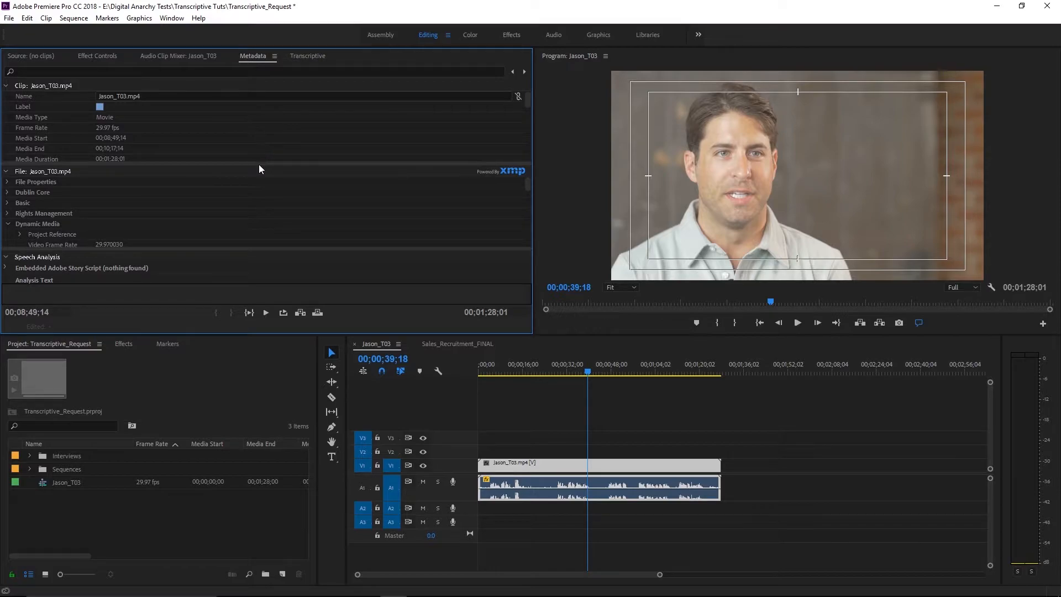
pyautogui.moveTo(219, 252); pyautogui.dragTo(221, 134)
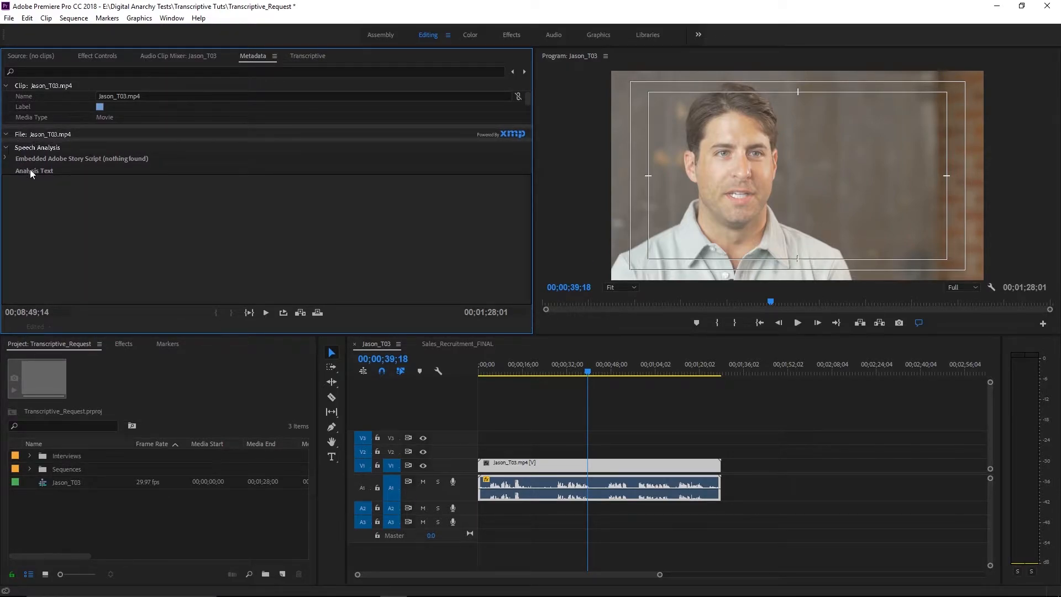
pyautogui.click(306, 56)
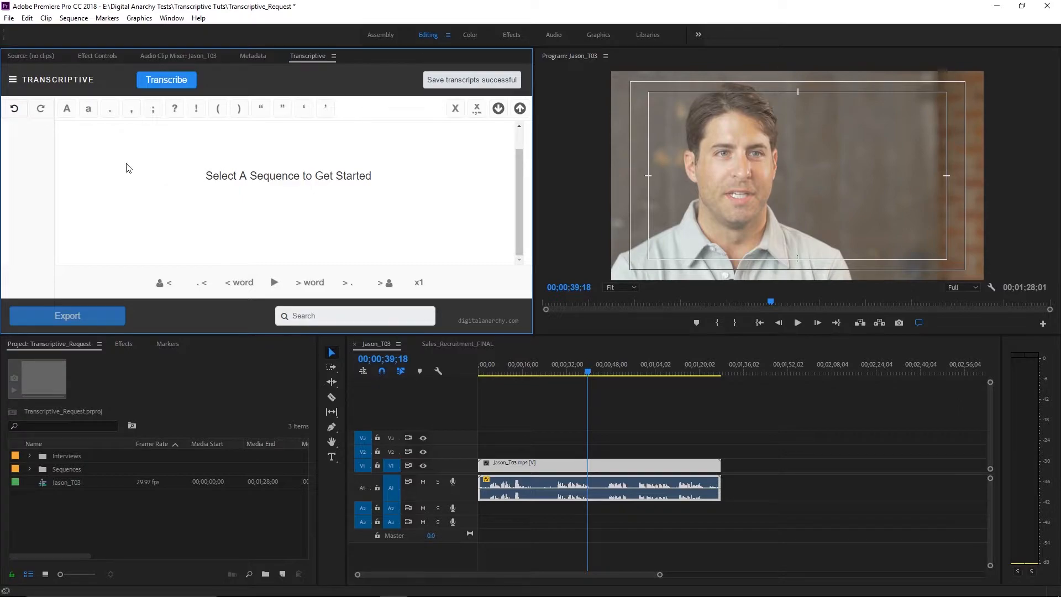
# Import the Speechmatics job Jason_T03.json dated 21 Jan 2018 20:40:17 into the sequence and review the imported transcript.
pyautogui.click(13, 81)
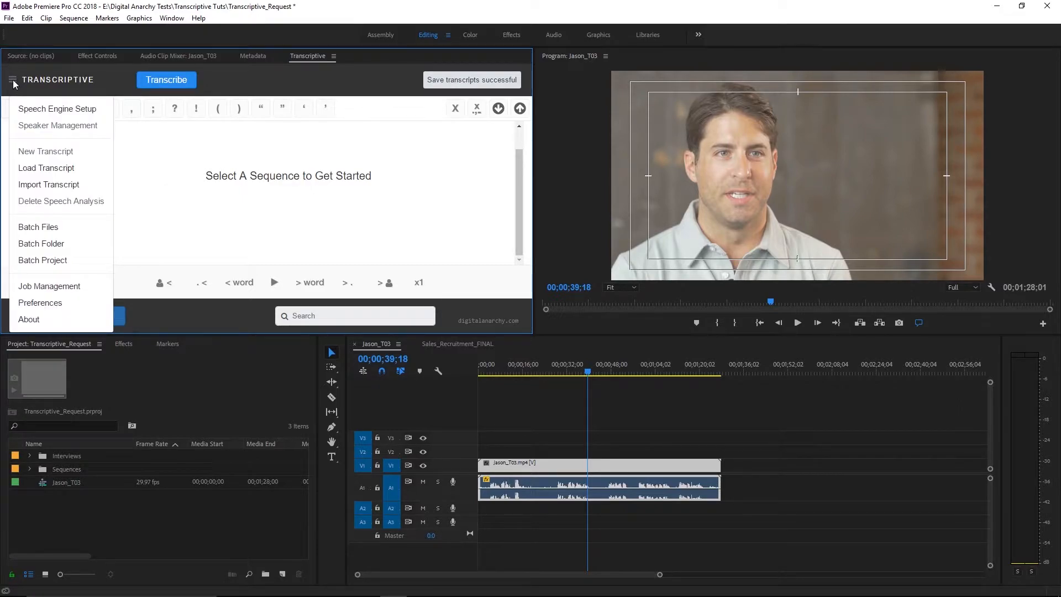
pyautogui.click(46, 183)
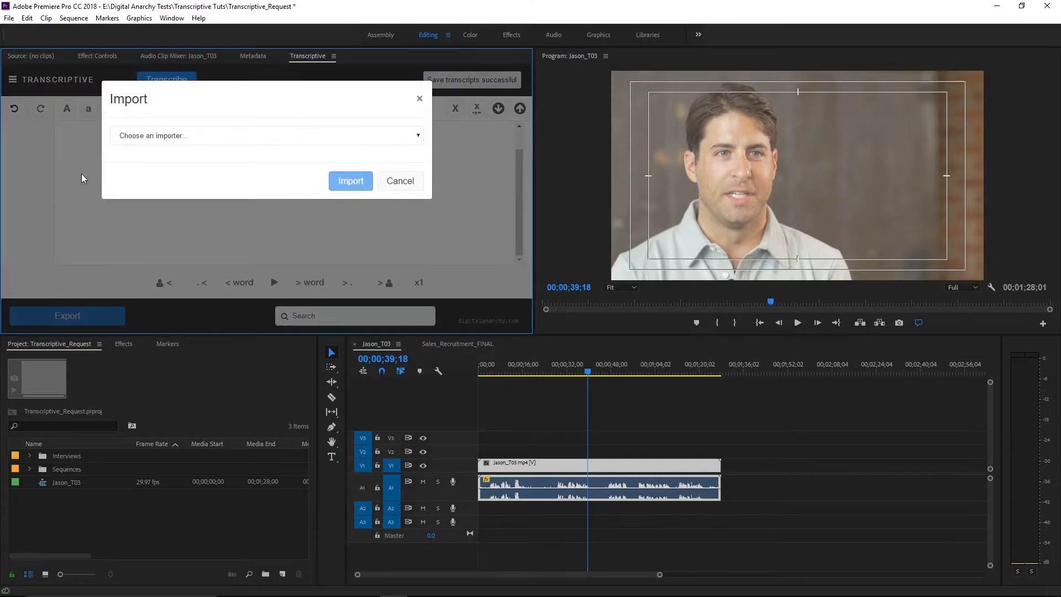
pyautogui.click(197, 138)
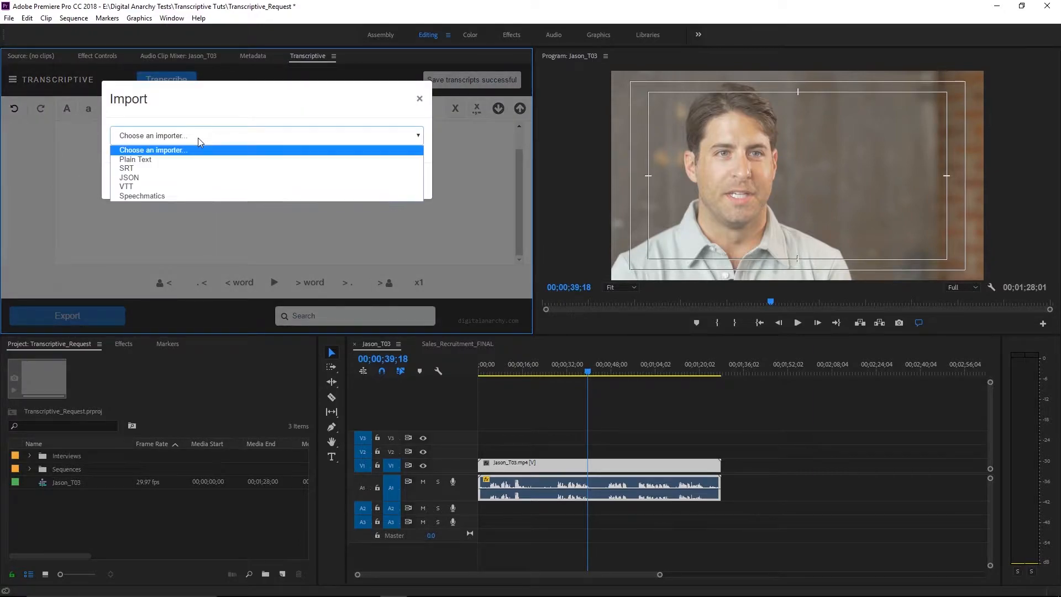
pyautogui.click(148, 196)
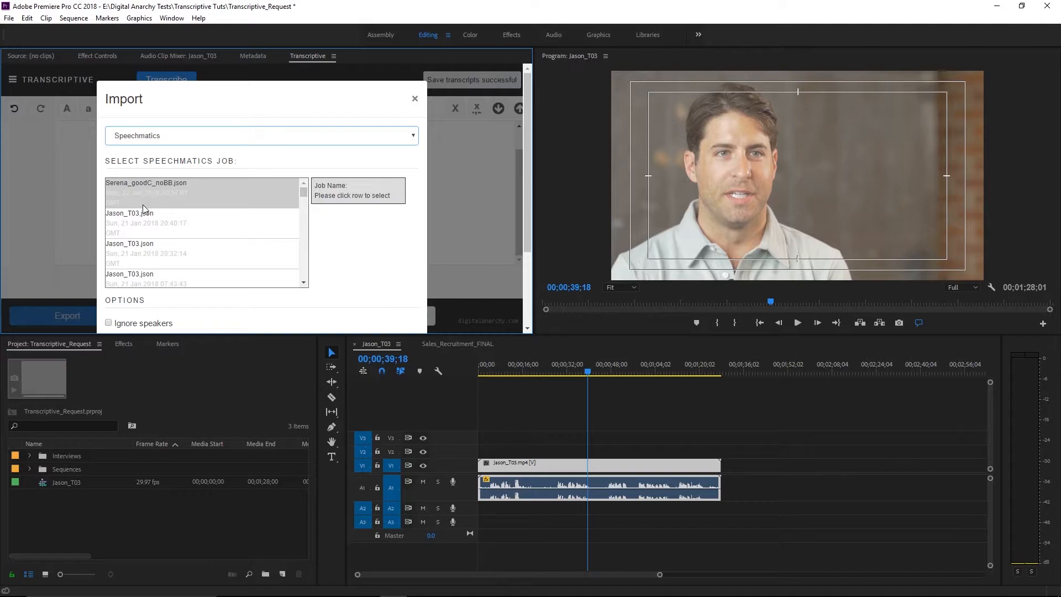
pyautogui.click(127, 215)
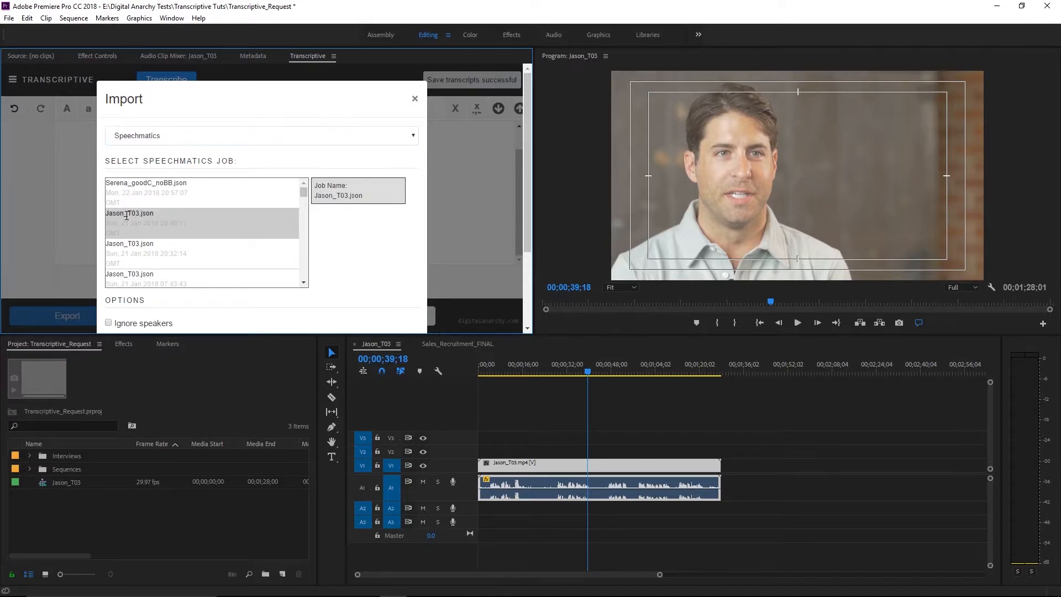
pyautogui.scroll(-2, 348, 254)
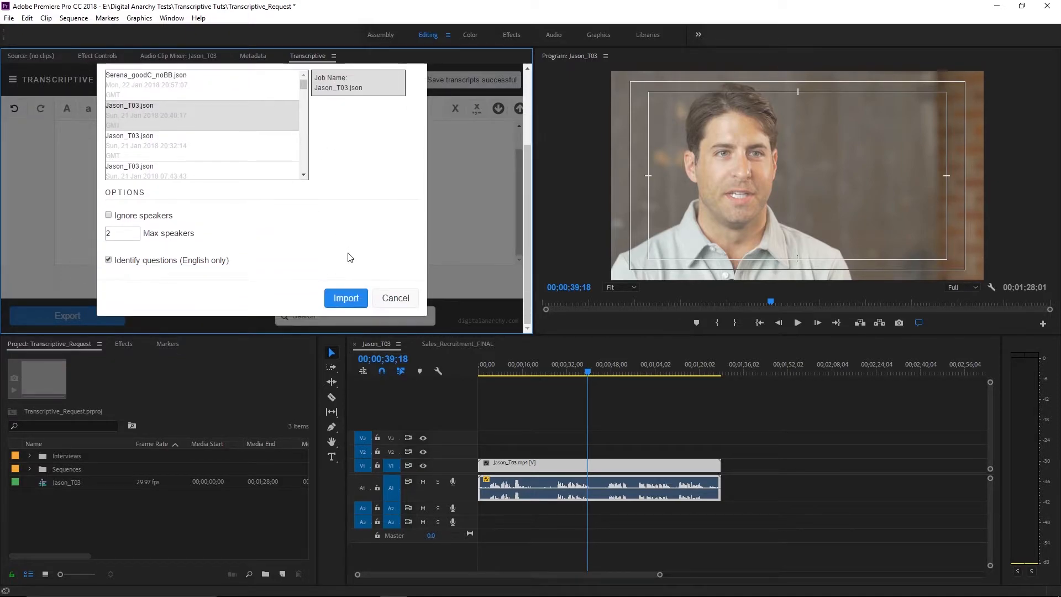
pyautogui.click(343, 298)
pyautogui.scroll(-10, 285, 213)
pyautogui.scroll(-1, 323, 187)
pyautogui.scroll(5, 326, 199)
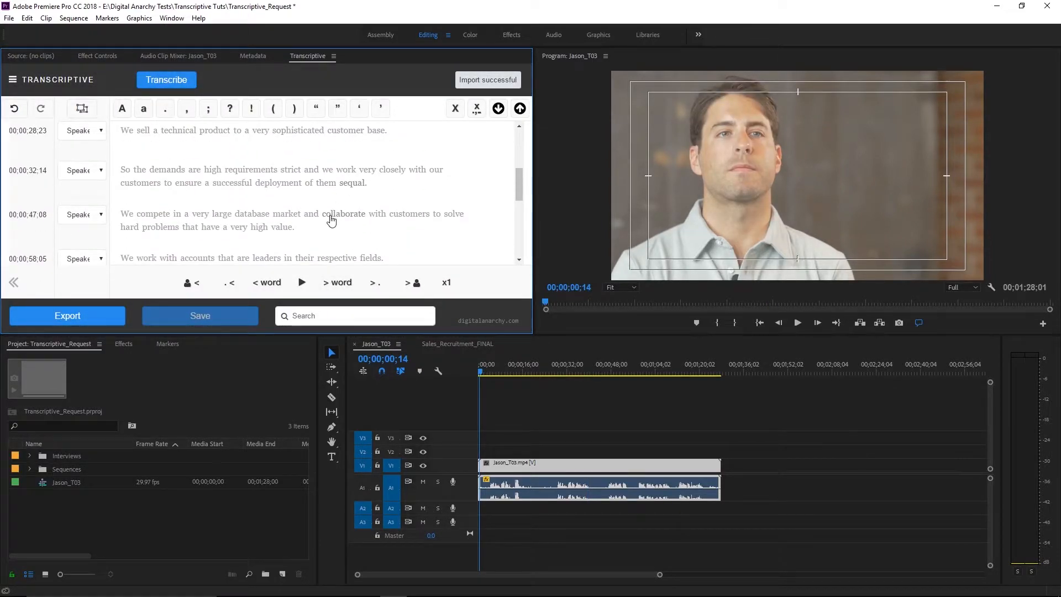
# Switch to File Explorer to locate the Transcriptive folder under Documents, then return to Premiere Pro.
pyautogui.moveTo(333, 596)
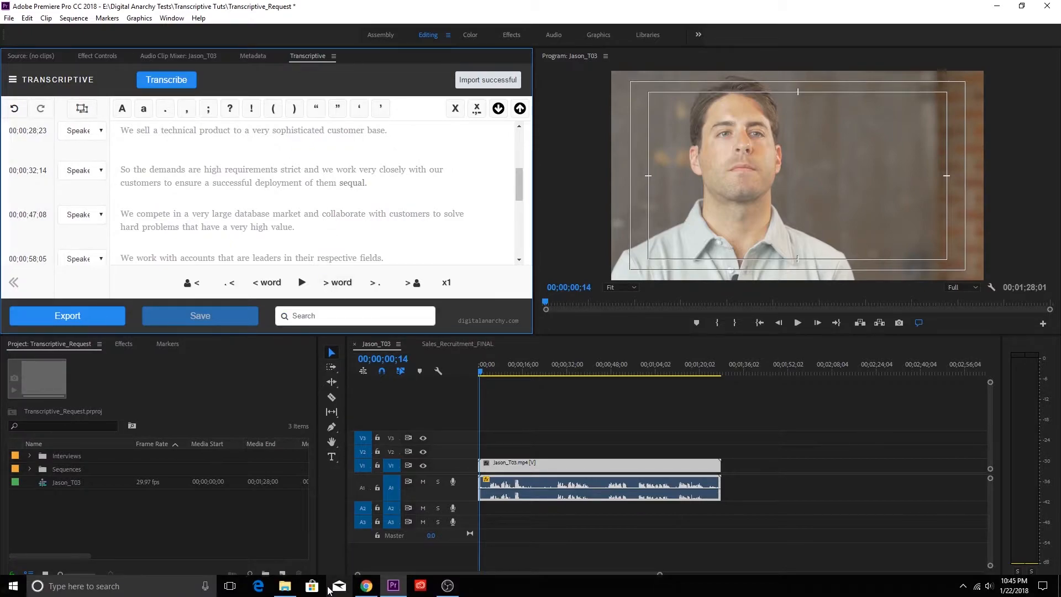
pyautogui.click(285, 585)
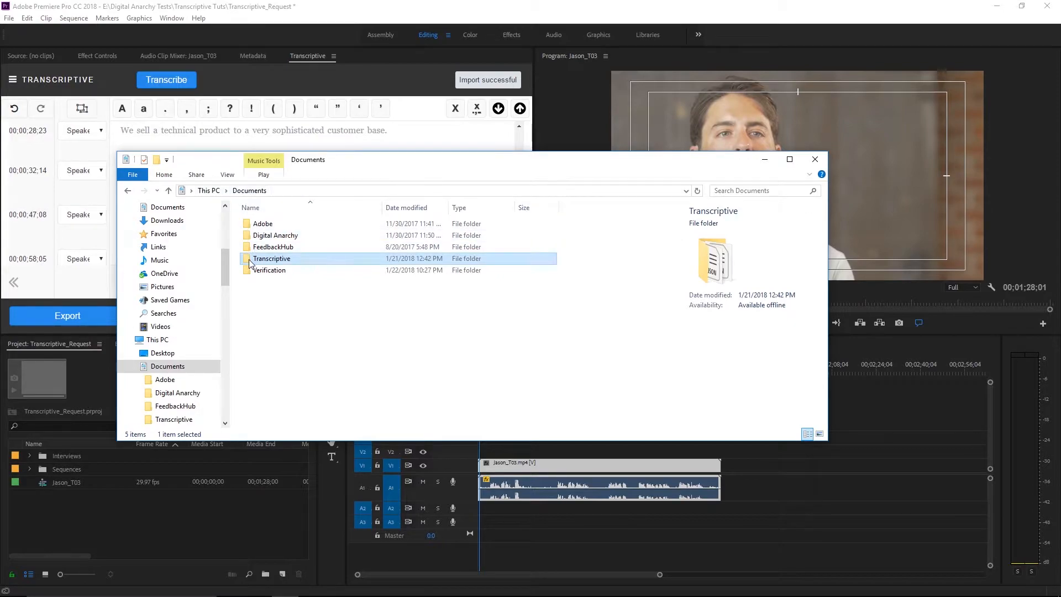
pyautogui.click(276, 523)
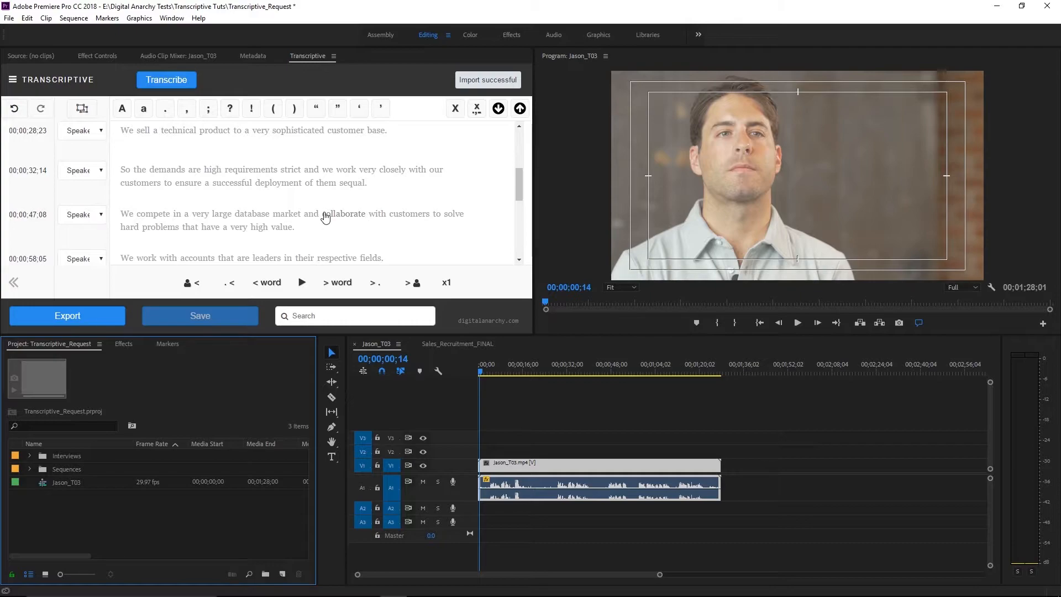
# Export the imported transcript as Speech Analysis.
pyautogui.click(84, 314)
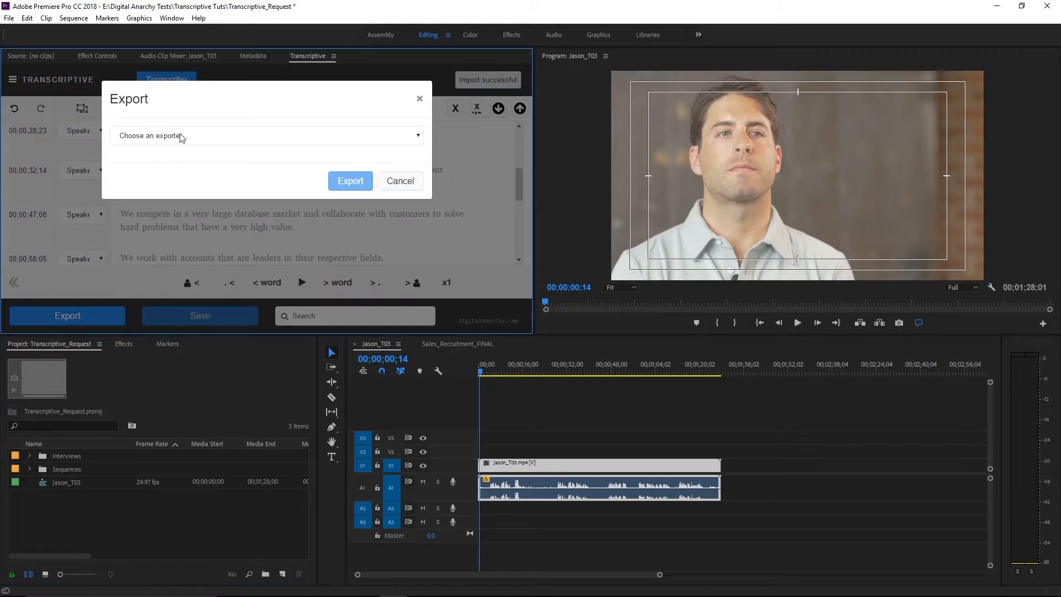
pyautogui.click(182, 138)
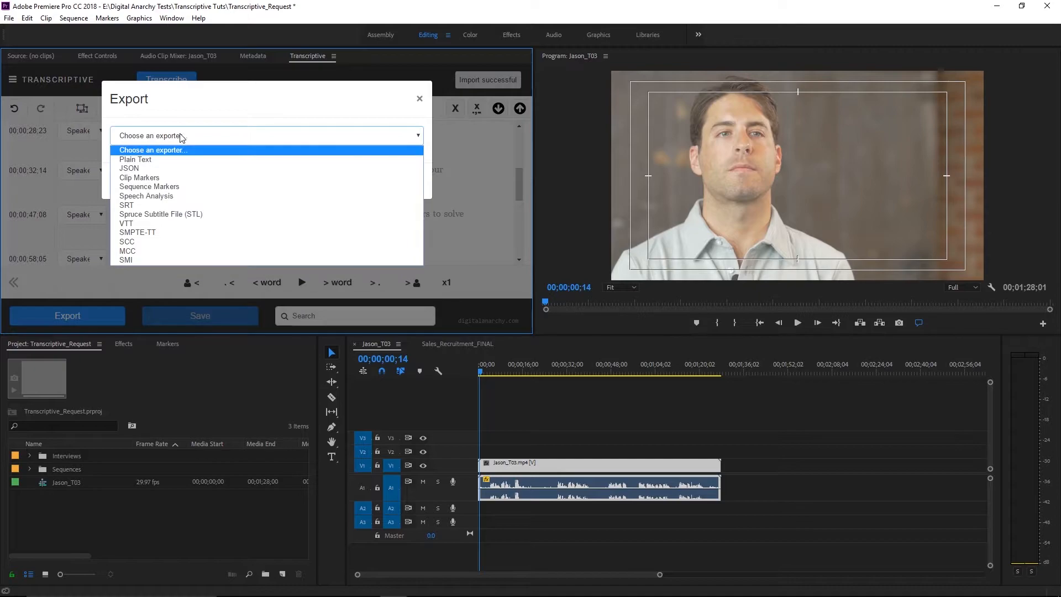
pyautogui.click(167, 196)
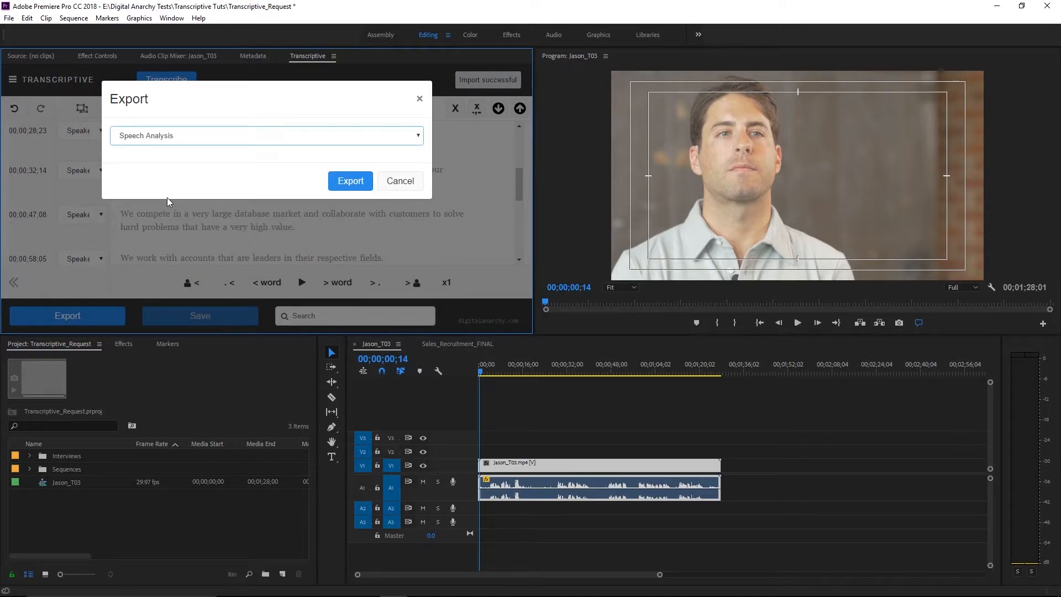
pyautogui.click(350, 183)
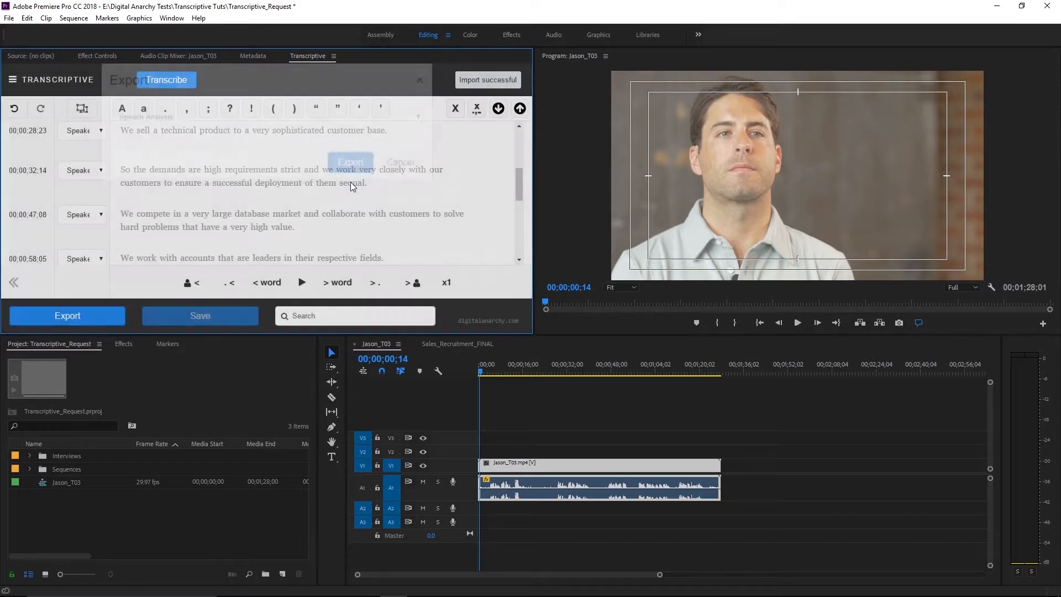
# Check the exported Speech Analysis text in the Jason_T03.mp4 clip's metadata, and jump to the word "collaborate" in the transcript.
pyautogui.click(549, 467)
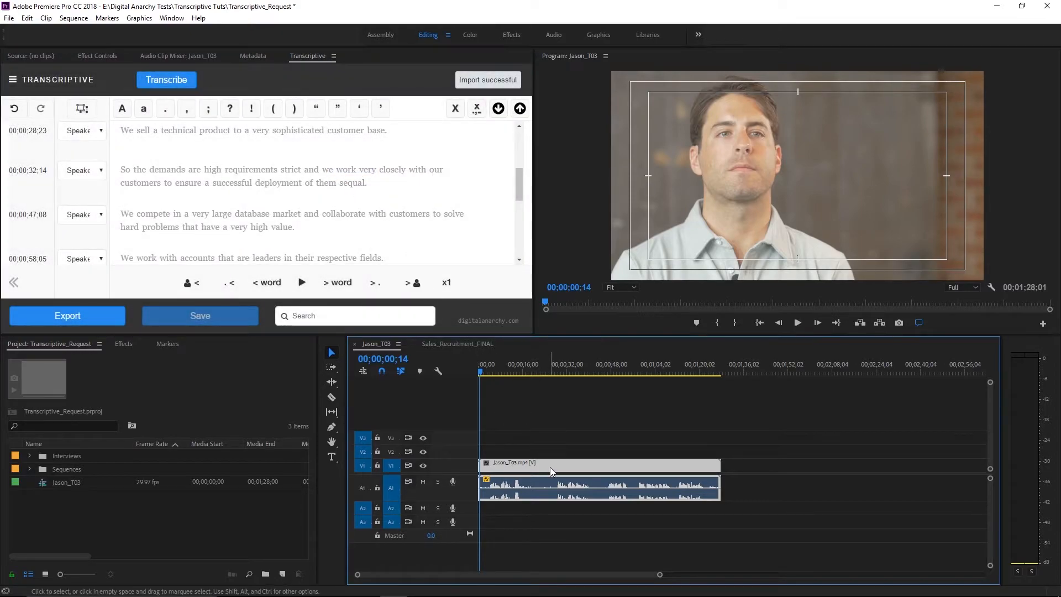
pyautogui.click(259, 56)
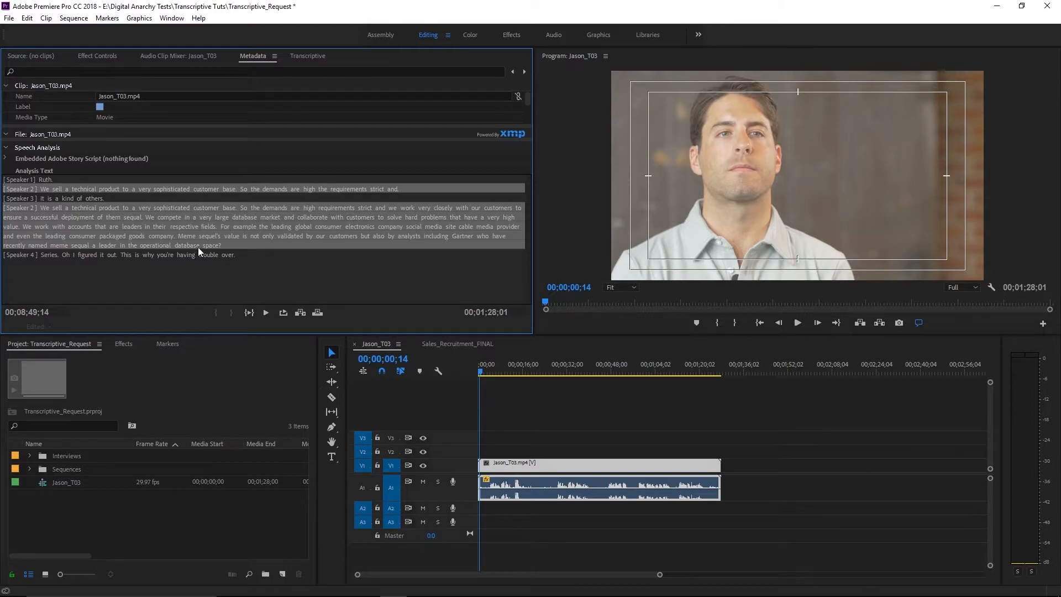
pyautogui.click(312, 56)
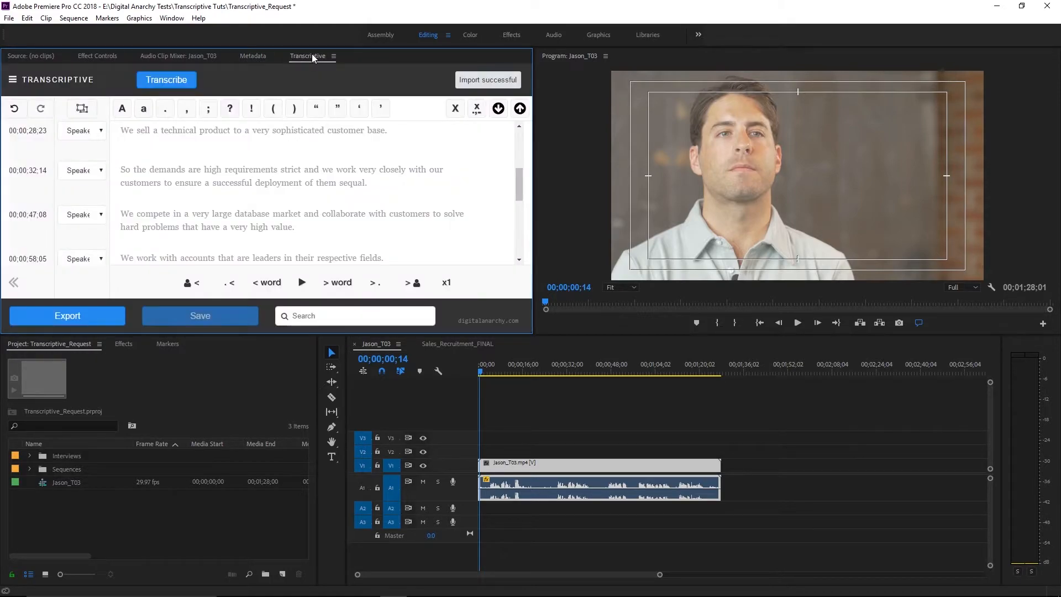
pyautogui.click(329, 214)
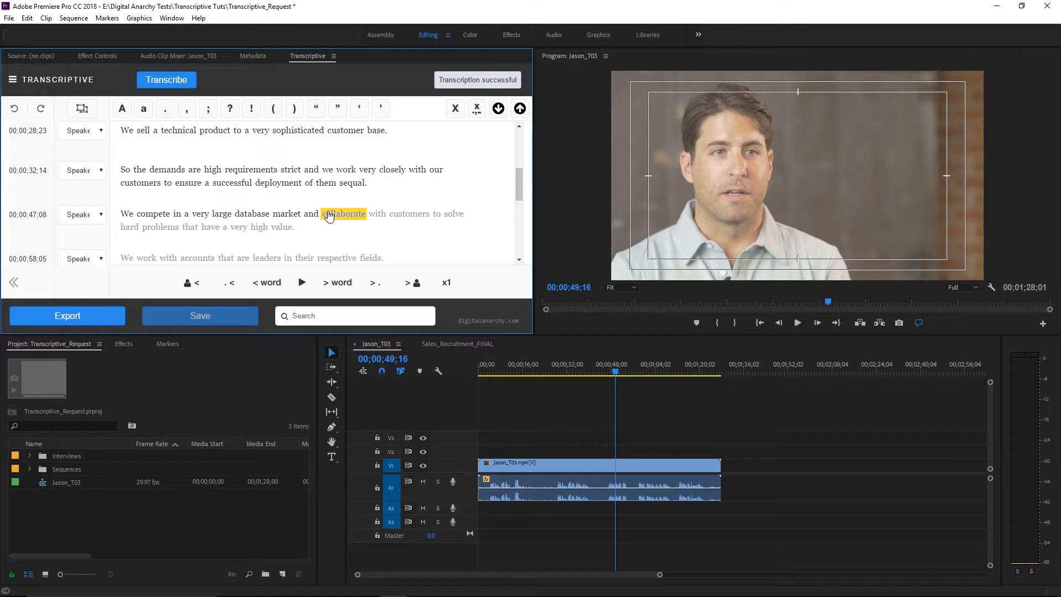
# Choose Alexia_T01 and Alexia_T02 from the Alexia interview folder for a Batch Files transcription, and bring up the Media Encoder window.
pyautogui.click(13, 80)
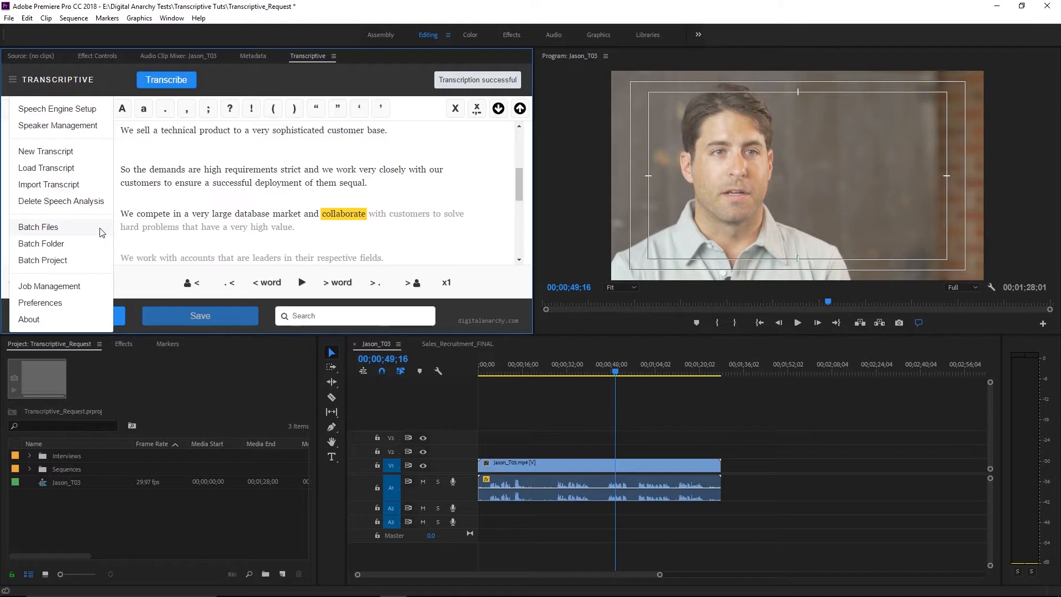
pyautogui.click(49, 229)
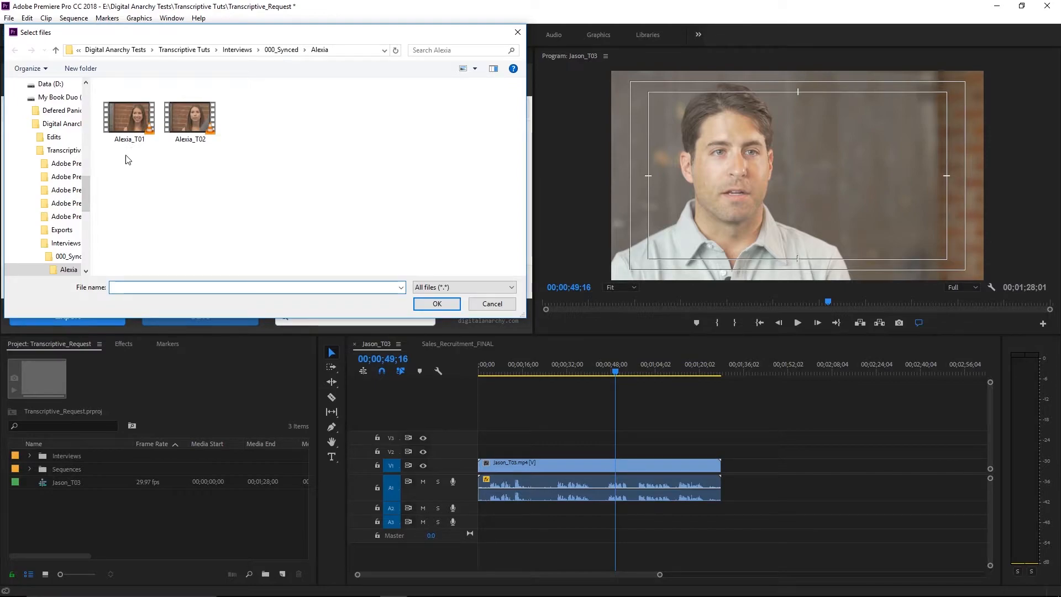
pyautogui.moveTo(131, 166); pyautogui.dragTo(196, 123)
pyautogui.click(436, 305)
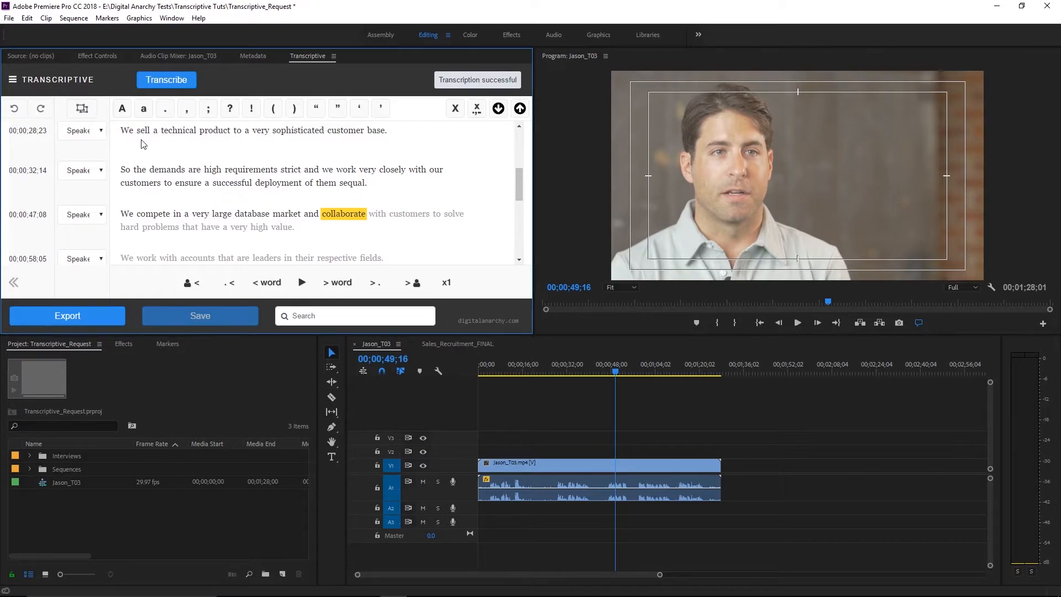
pyautogui.moveTo(403, 594)
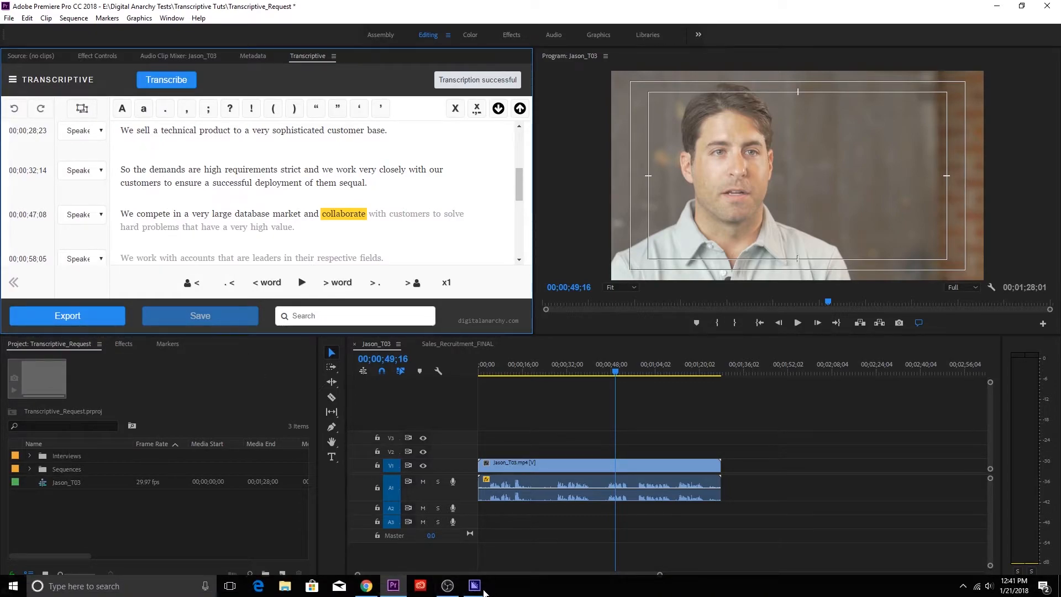
pyautogui.moveTo(473, 589)
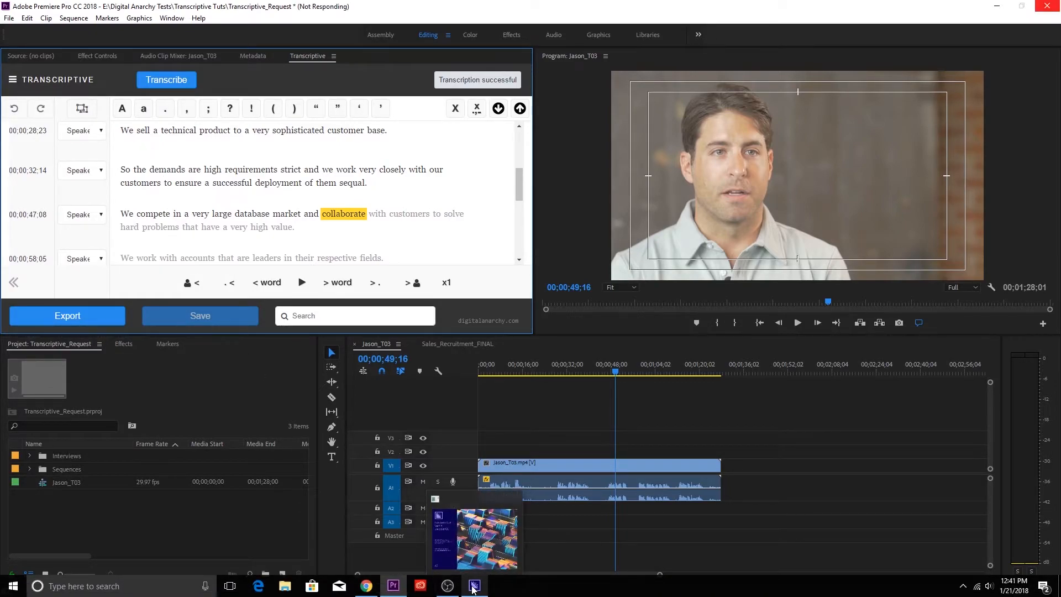
pyautogui.click(474, 588)
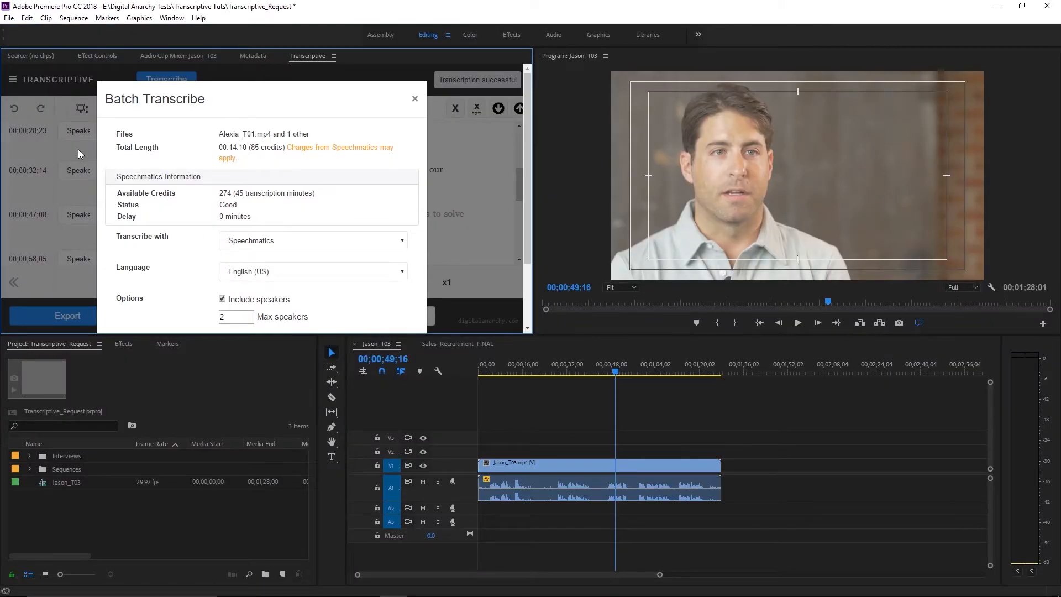
# Set the batch transcription to use Watson and start it, keeping English (US) and two maximum speakers.
pyautogui.press('`')
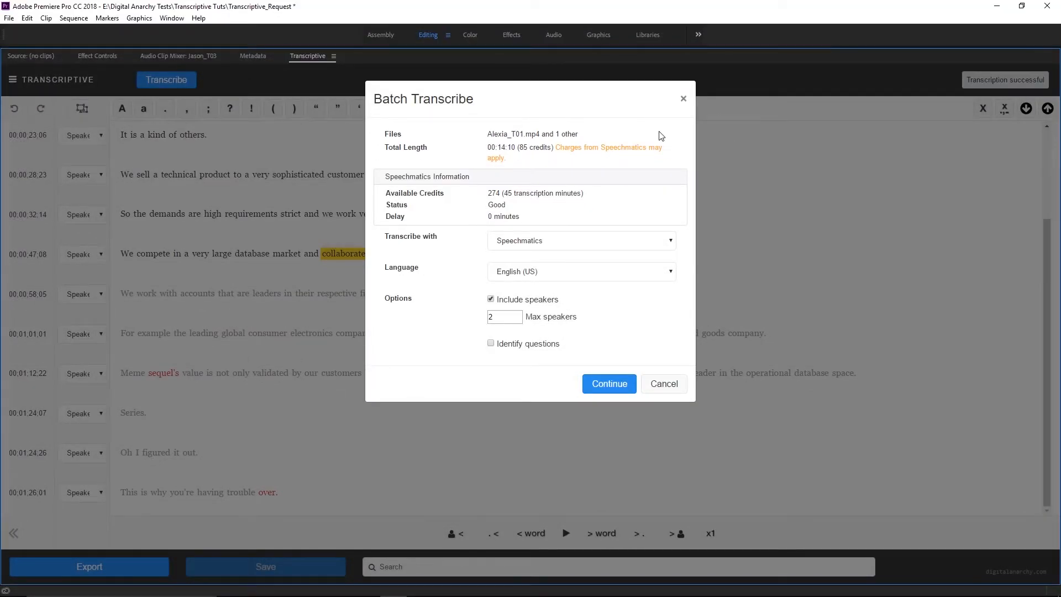
pyautogui.click(635, 243)
pyautogui.click(634, 267)
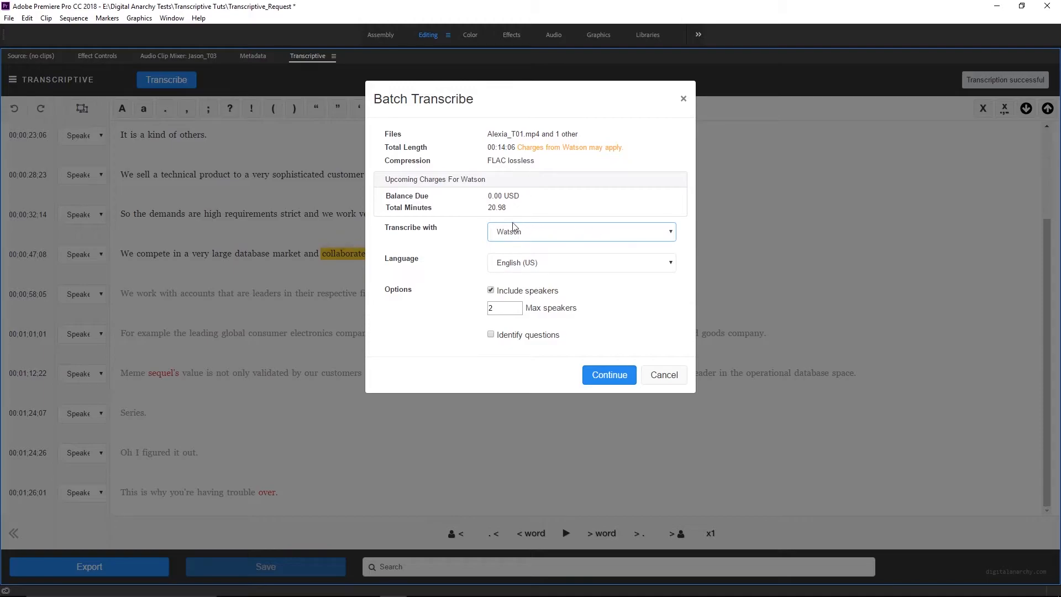
pyautogui.click(609, 375)
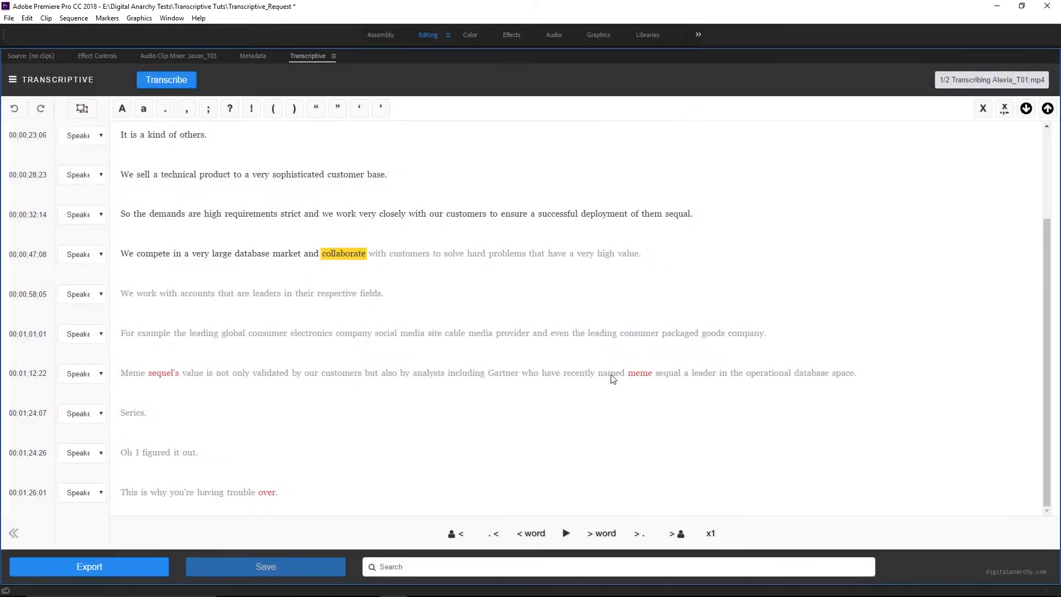
pyautogui.press('`')
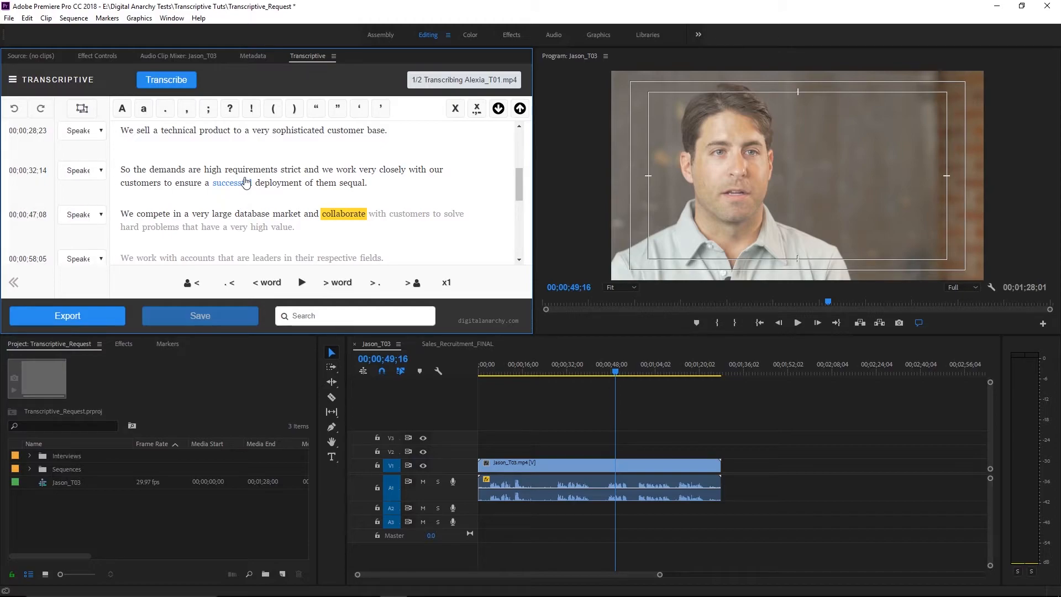
# Try choosing the Dhiraj folder under 000_Synced for a Batch Folder transcription, and cancel the selection.
pyautogui.click(11, 80)
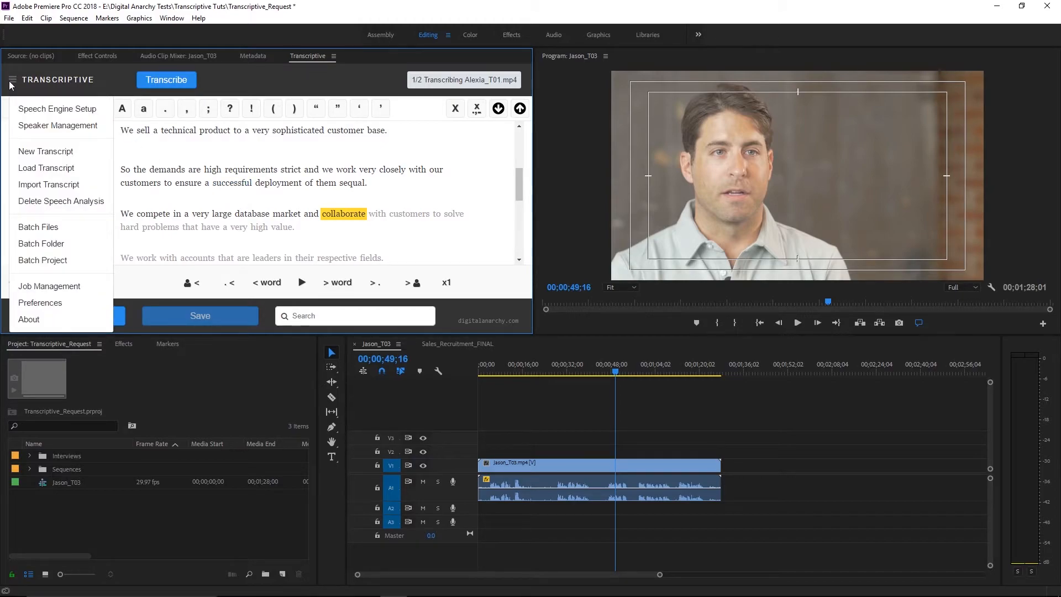
pyautogui.click(88, 245)
pyautogui.scroll(-3, 541, 293)
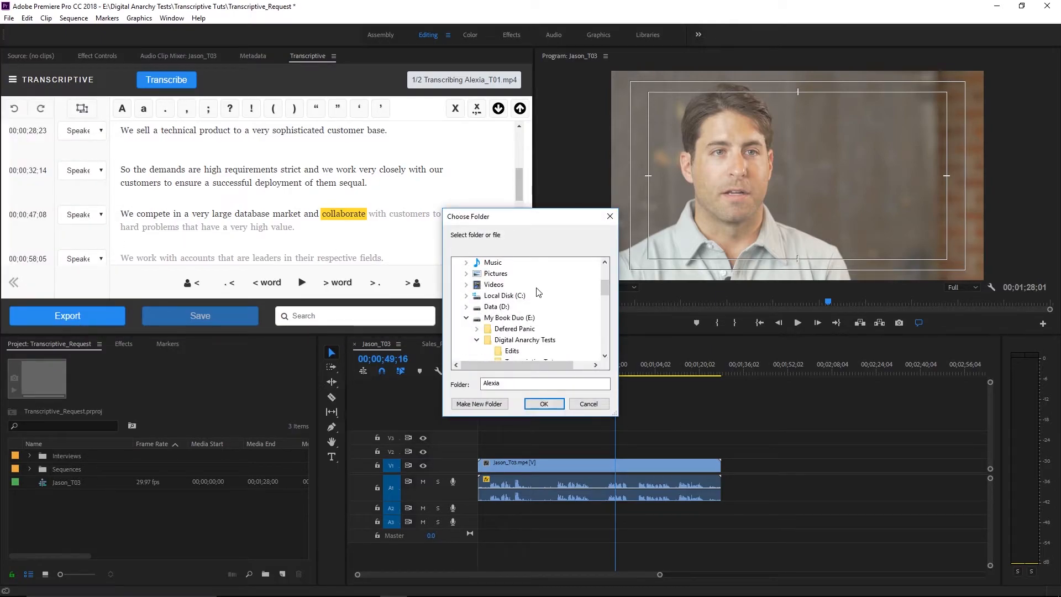
pyautogui.scroll(-2, 508, 322)
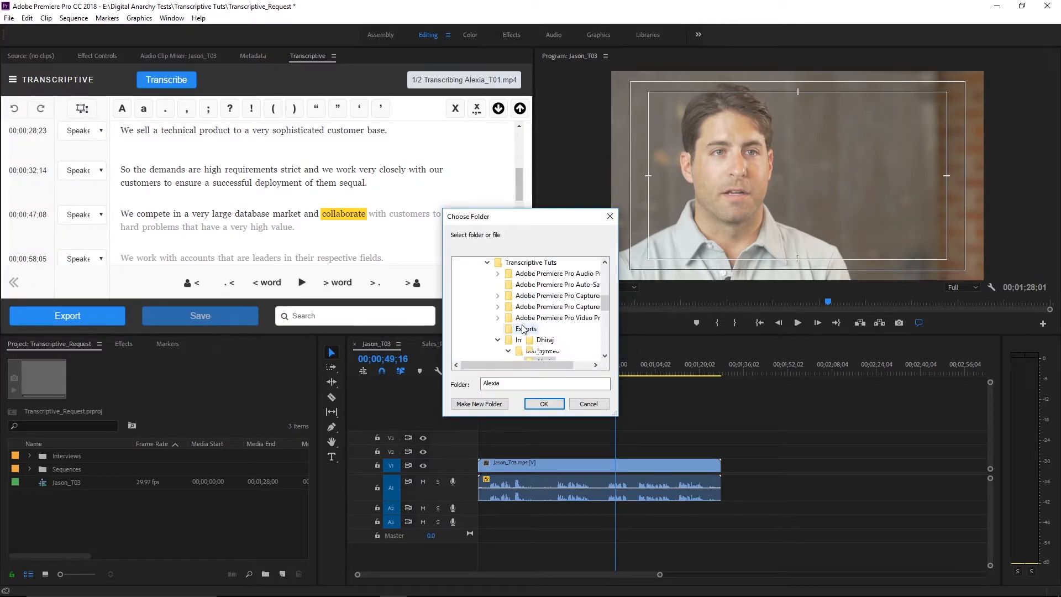
pyautogui.click(540, 339)
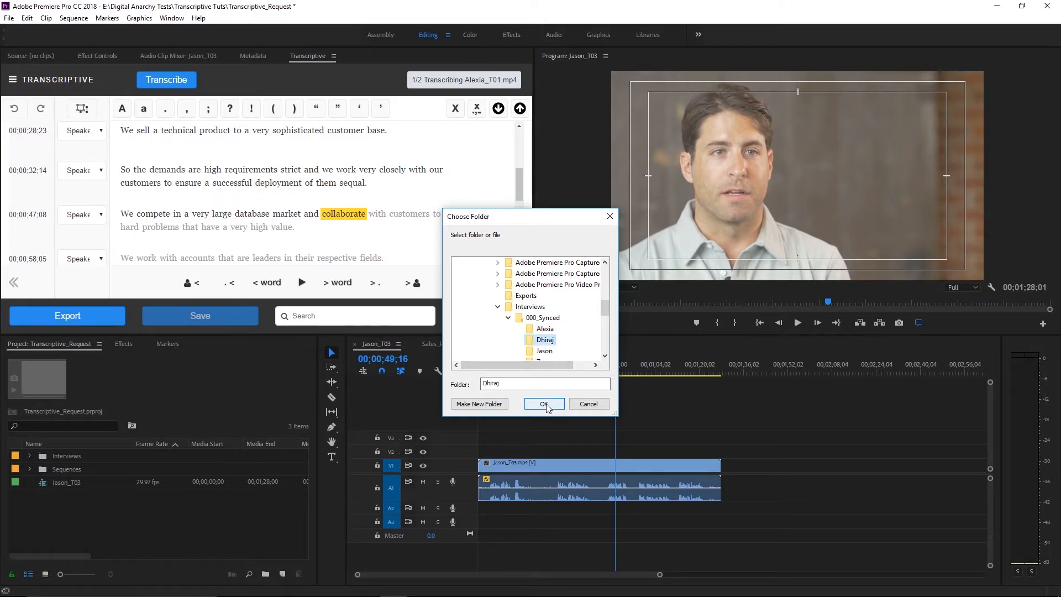
pyautogui.click(589, 404)
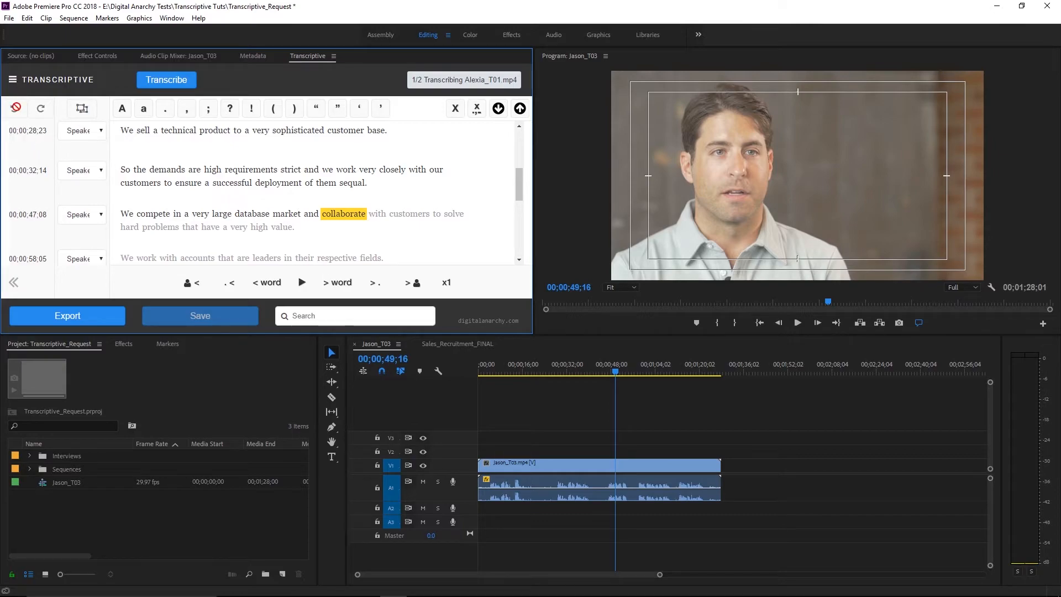
# Create a new bin named Transcriptive at the top level of the project.
pyautogui.click(12, 79)
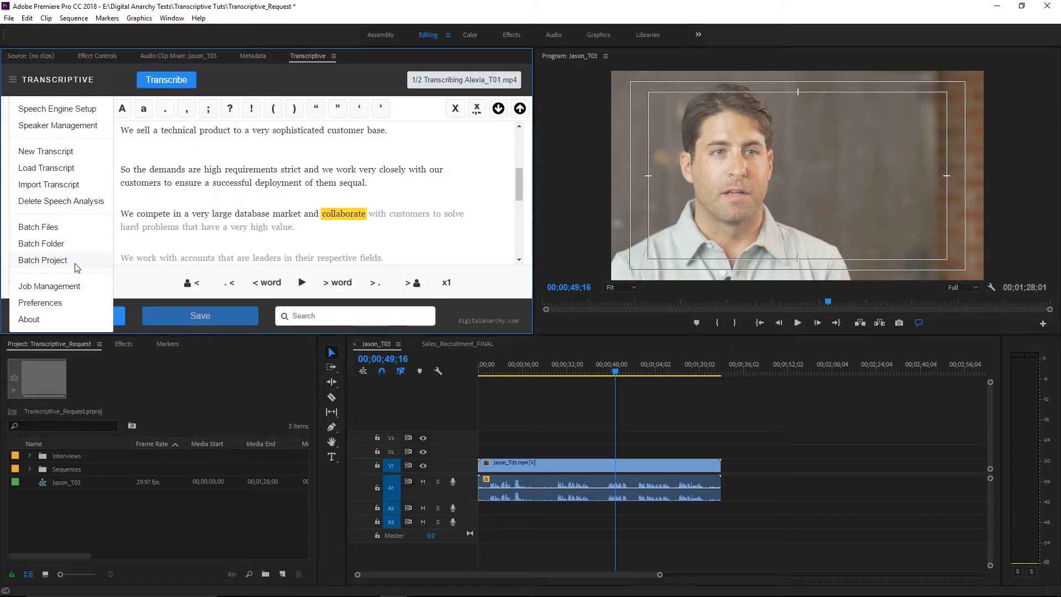
pyautogui.click(138, 526)
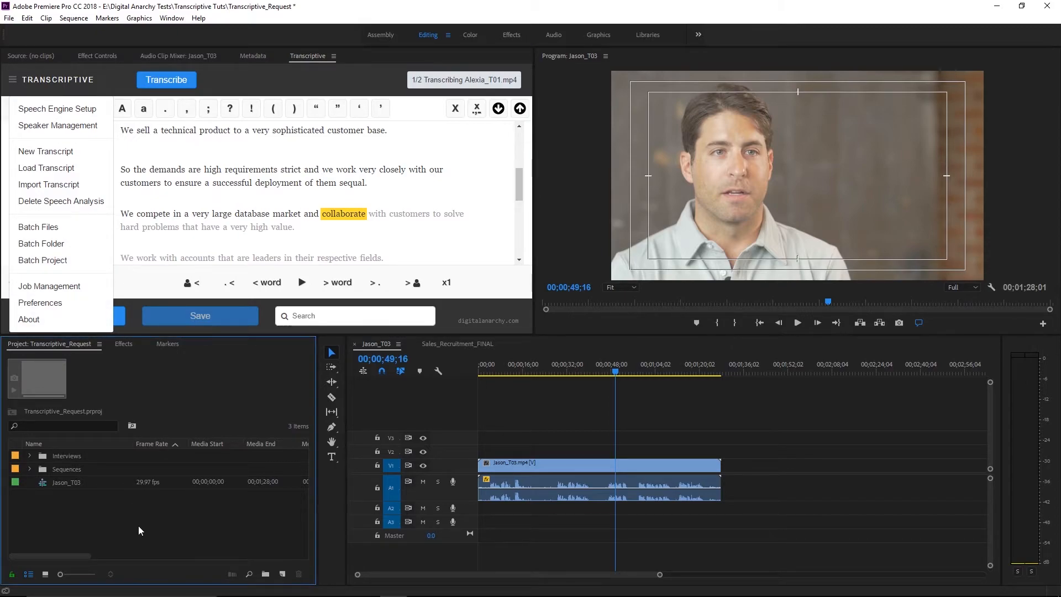
pyautogui.press('`')
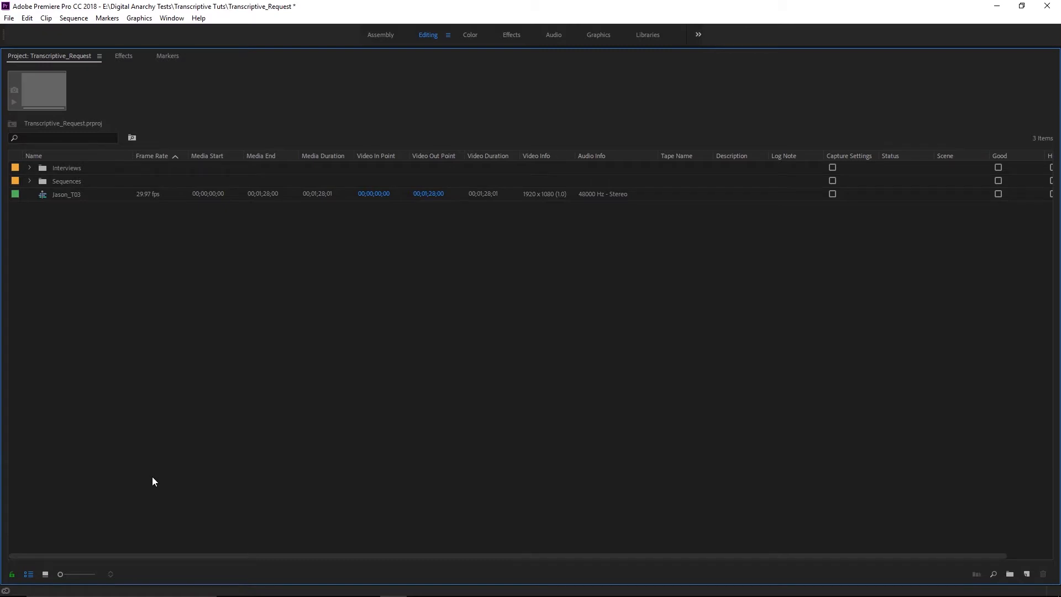
pyautogui.hotkey('ctrl', 'b')
pyautogui.write('Transc')
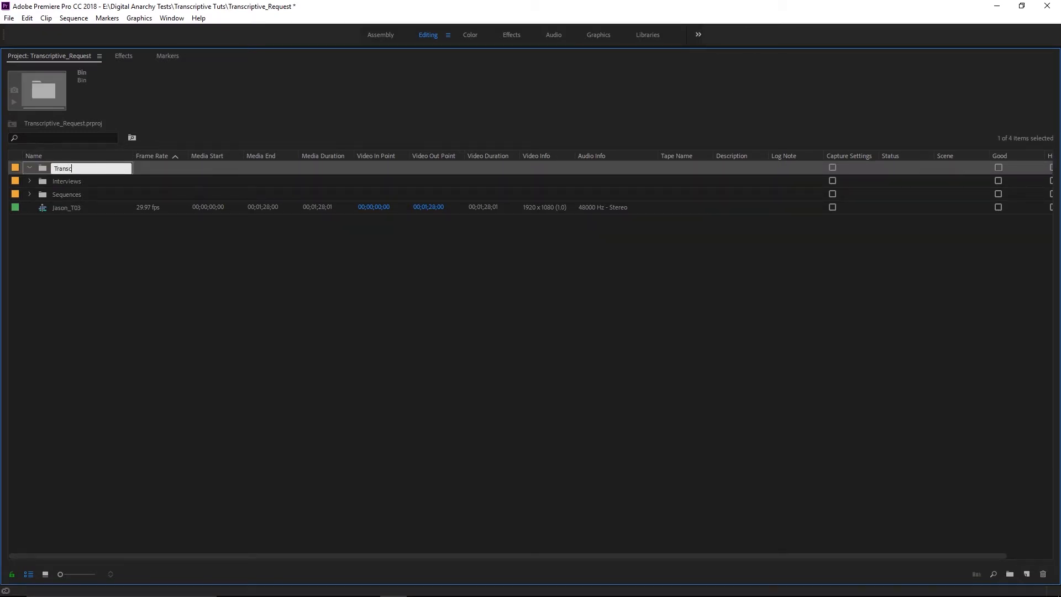
pyautogui.write('riptive')
pyautogui.click(121, 290)
# Move the three clips Dhiraj_T01.mp4 to Dhiraj_T03.mp4 from the Interviews bin into the Transcriptive bin.
pyautogui.click(30, 181)
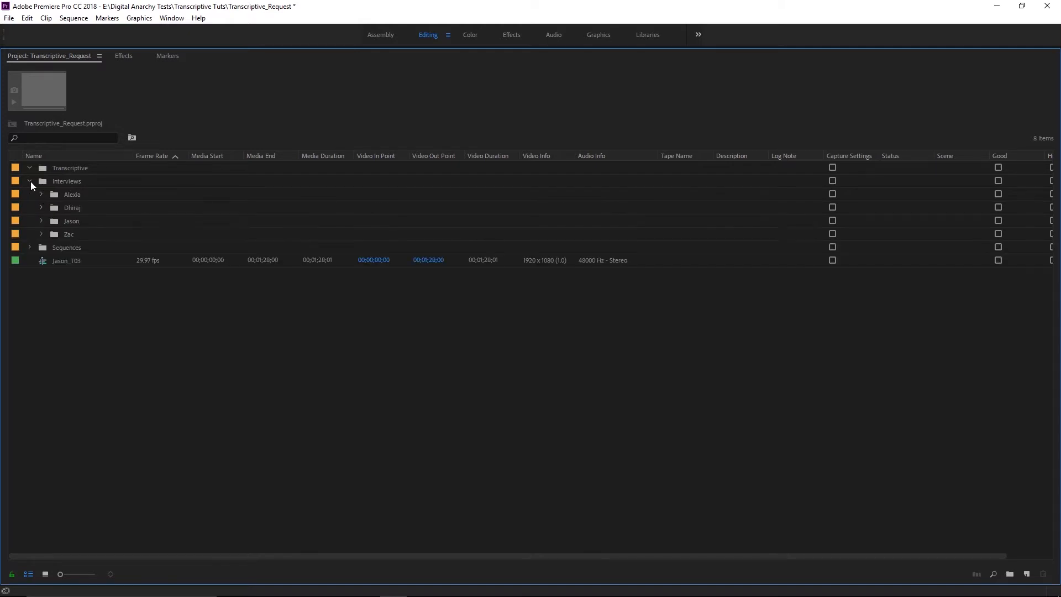
pyautogui.click(41, 206)
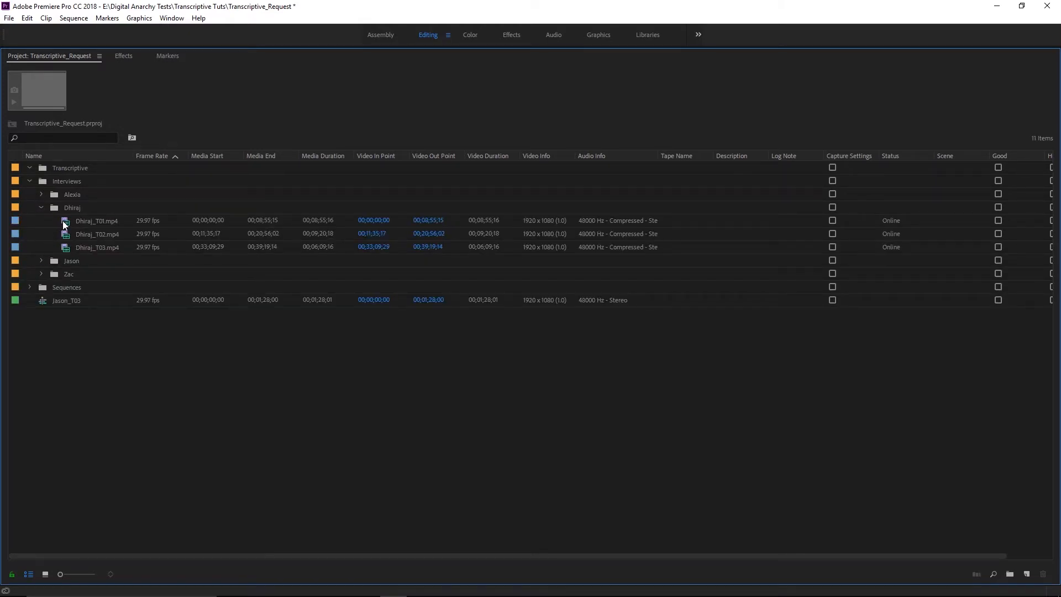
pyautogui.click(64, 224)
pyautogui.keyDown('shift'); pyautogui.click(65, 248); pyautogui.keyUp('shift')
pyautogui.moveTo(65, 247); pyautogui.dragTo(41, 169)
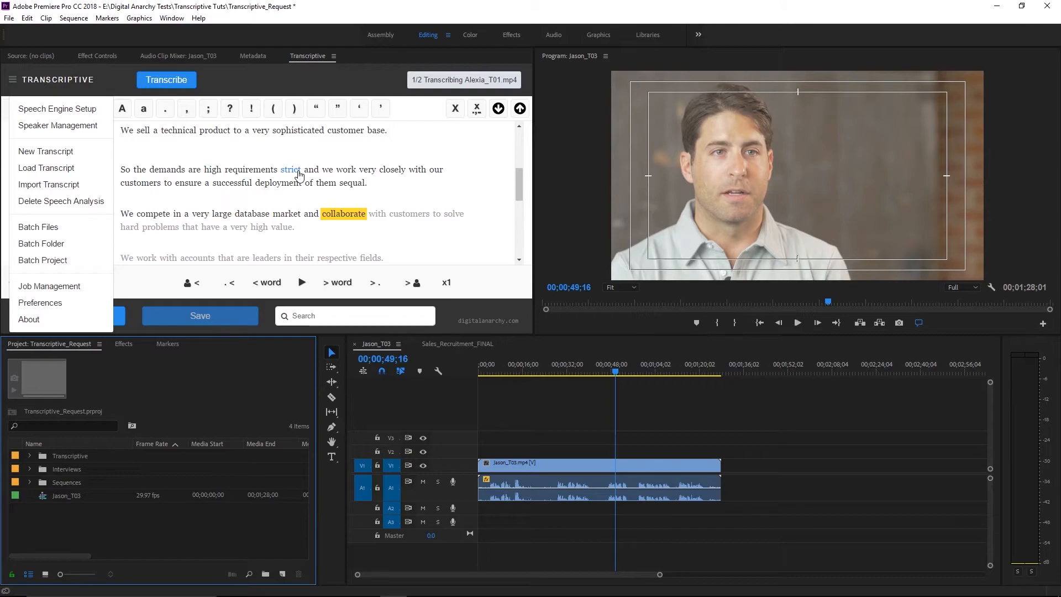
pyautogui.click(12, 80)
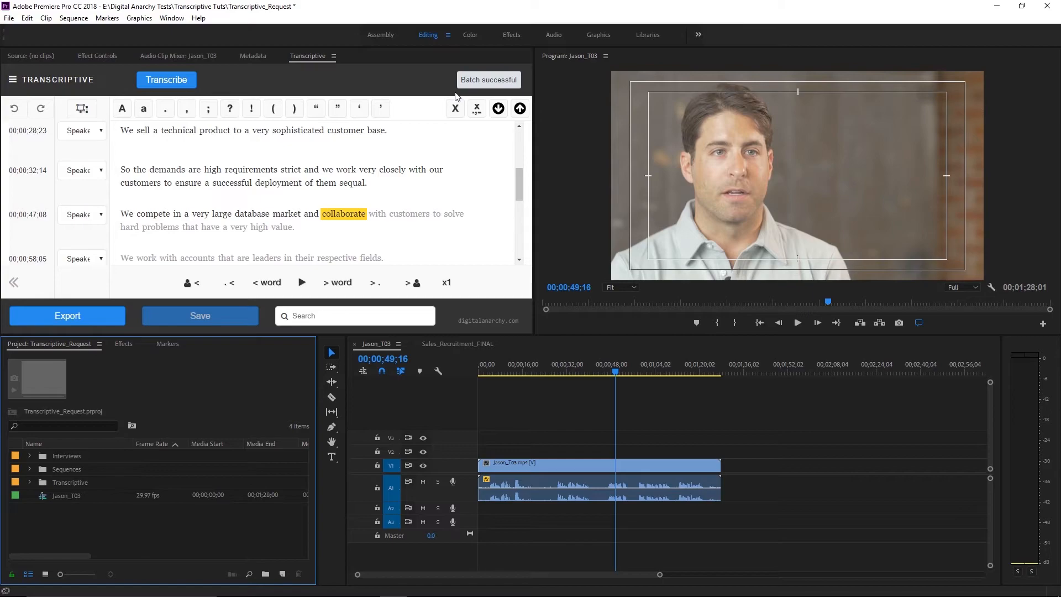
# Import the Alexia_T01 and Alexia_T02 clips into the project.
pyautogui.doubleClick(119, 512)
pyautogui.moveTo(131, 167); pyautogui.dragTo(194, 128)
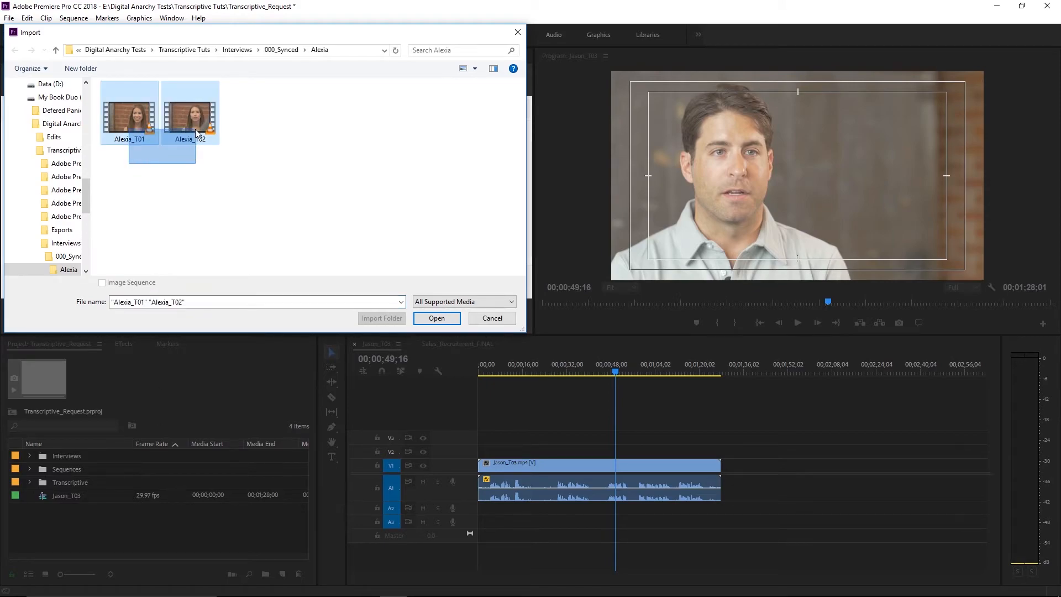
pyautogui.click(437, 318)
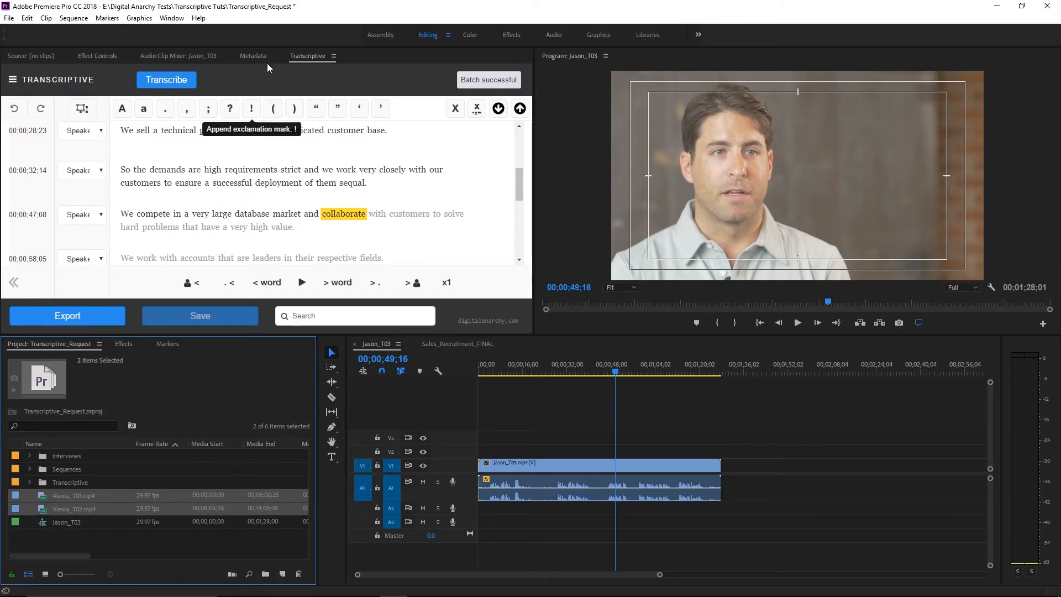
# Show the metadata of the imported Alexia_T01.mp4 clip to check its Speech Analysis section.
pyautogui.click(248, 56)
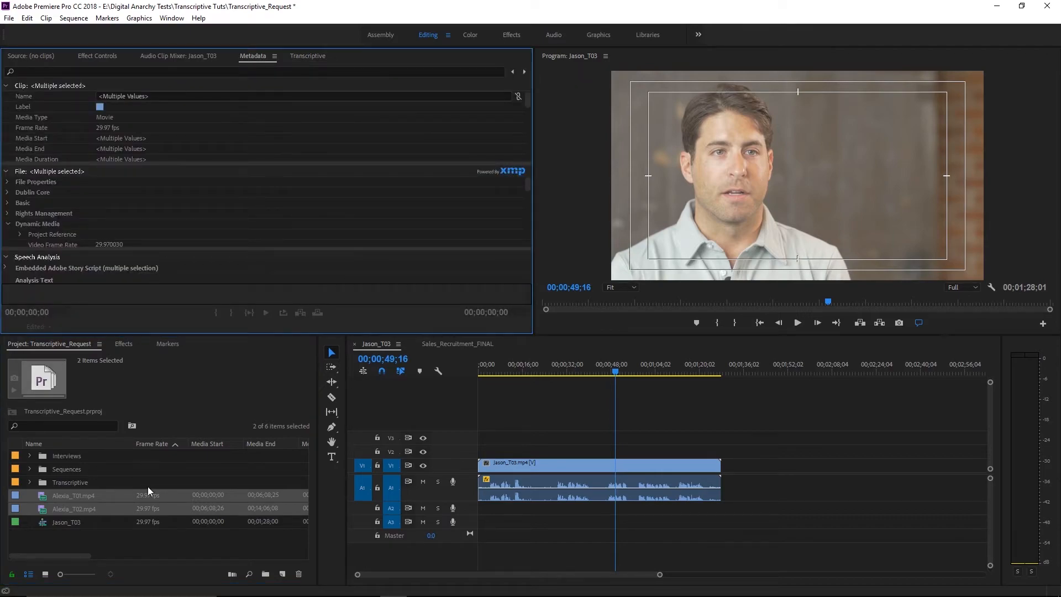
pyautogui.click(116, 528)
pyautogui.click(43, 498)
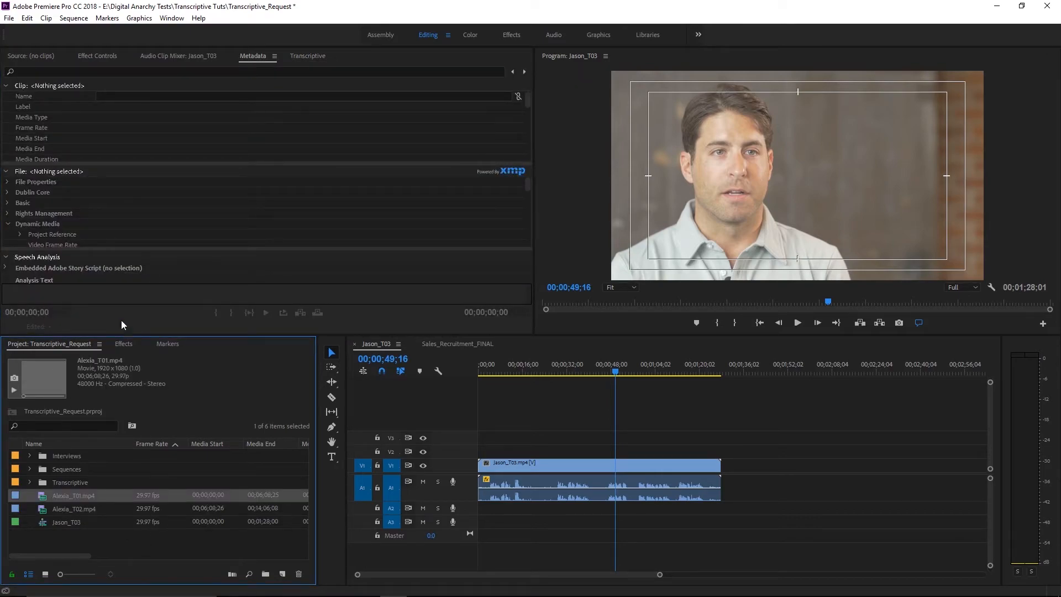
# Enlarge the Speech Analysis section and view the analysis text of Alexia_T01.mp4 and Alexia_T02.mp4.
pyautogui.moveTo(180, 246); pyautogui.dragTo(207, 121)
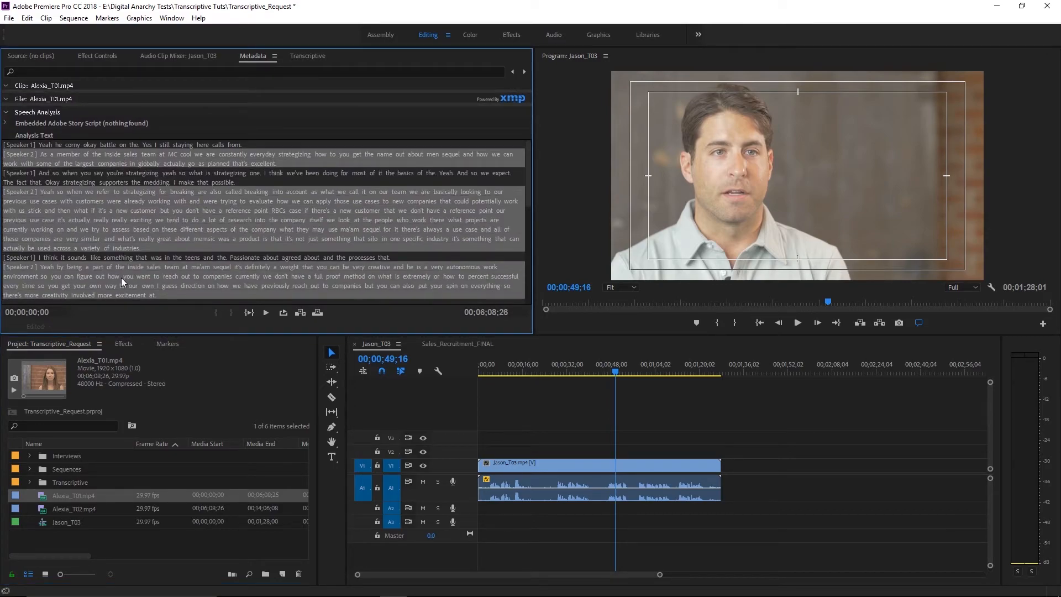
pyautogui.click(47, 513)
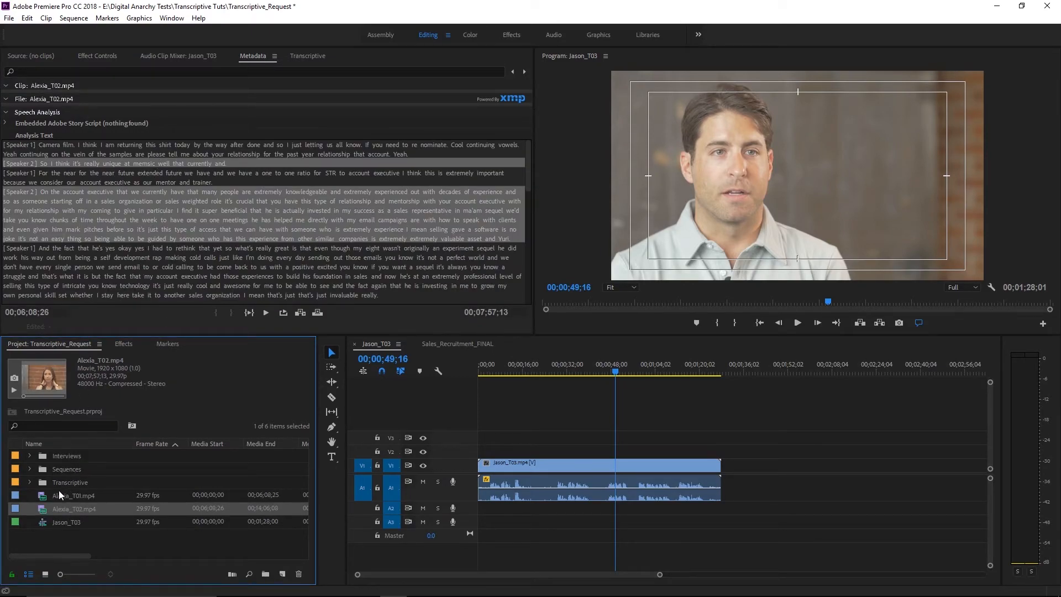
# Create a new sequence from Alexia_T01.mp4 and select the clip in its timeline, with the full length in view.
pyautogui.click(42, 497)
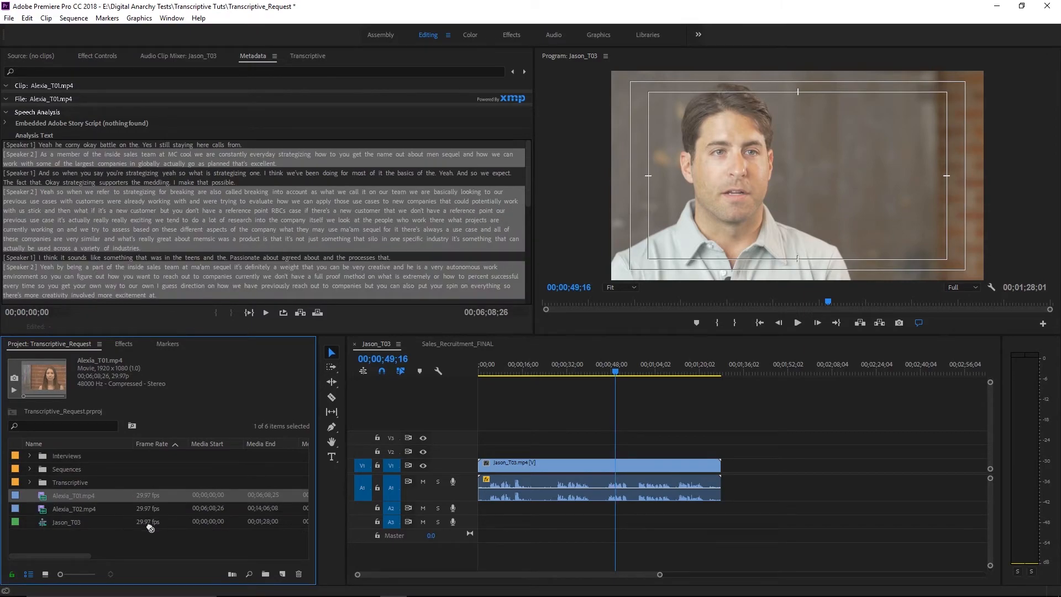
pyautogui.moveTo(281, 574); pyautogui.dragTo(281, 575)
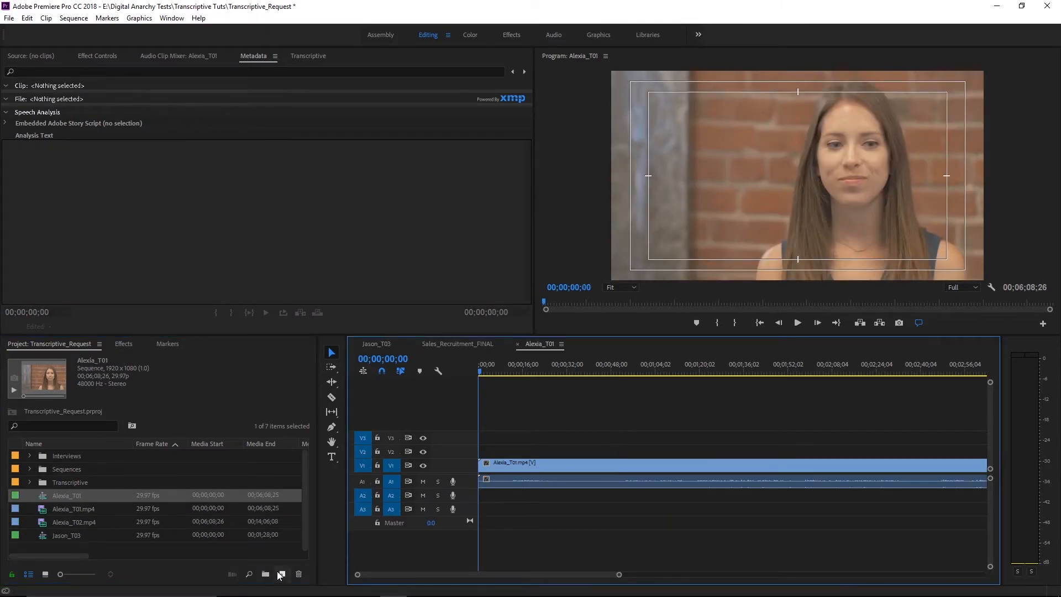
pyautogui.click(618, 372)
pyautogui.press('-')
pyautogui.press('-')
pyautogui.press('-')
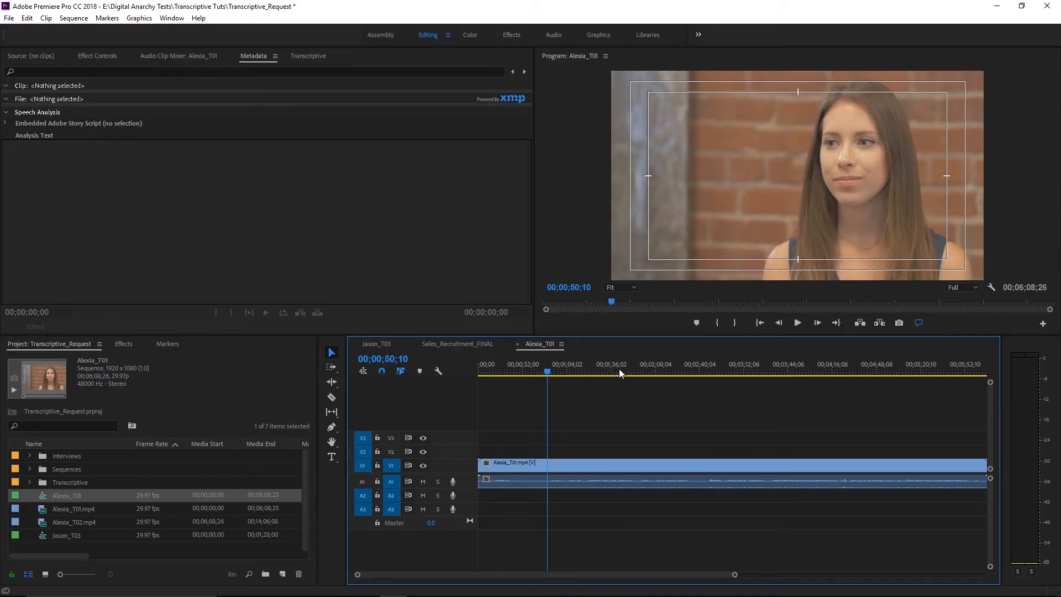
pyautogui.click(588, 471)
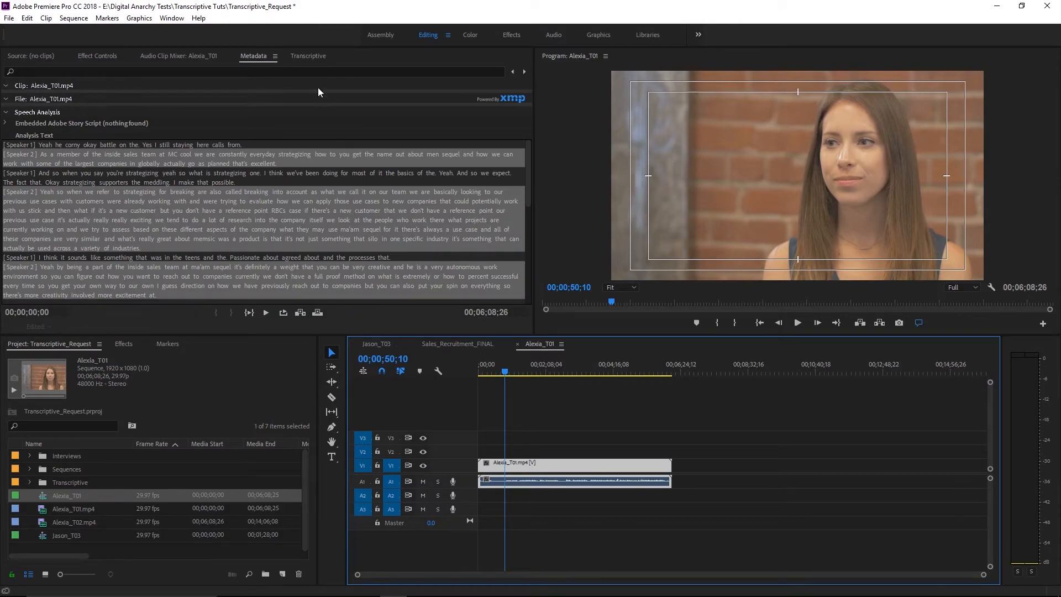
# Load the transcript of the Alexia_T01 sequence into Transcriptive.
pyautogui.click(311, 55)
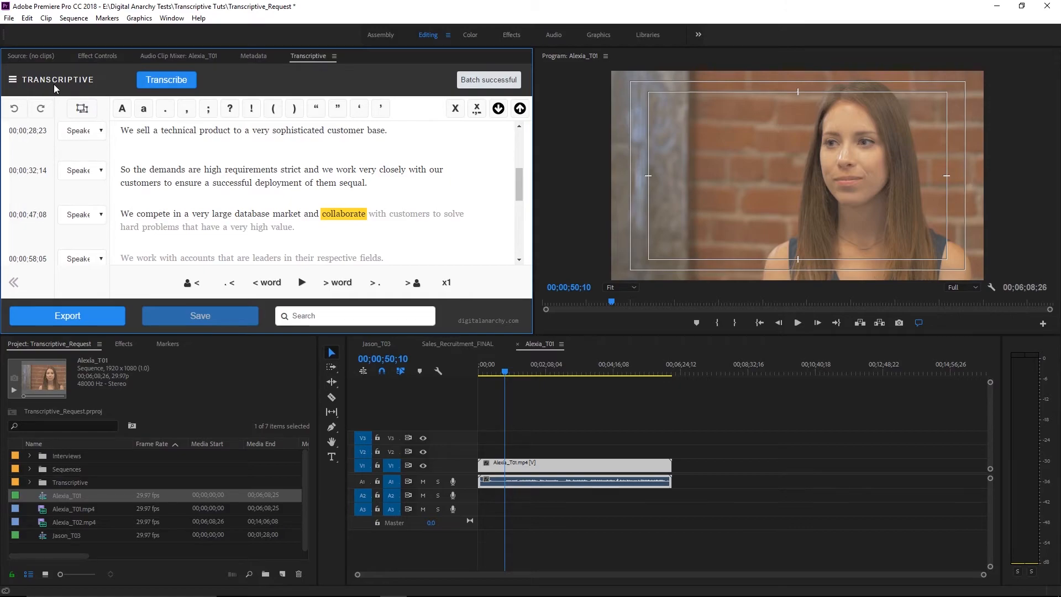
pyautogui.click(12, 81)
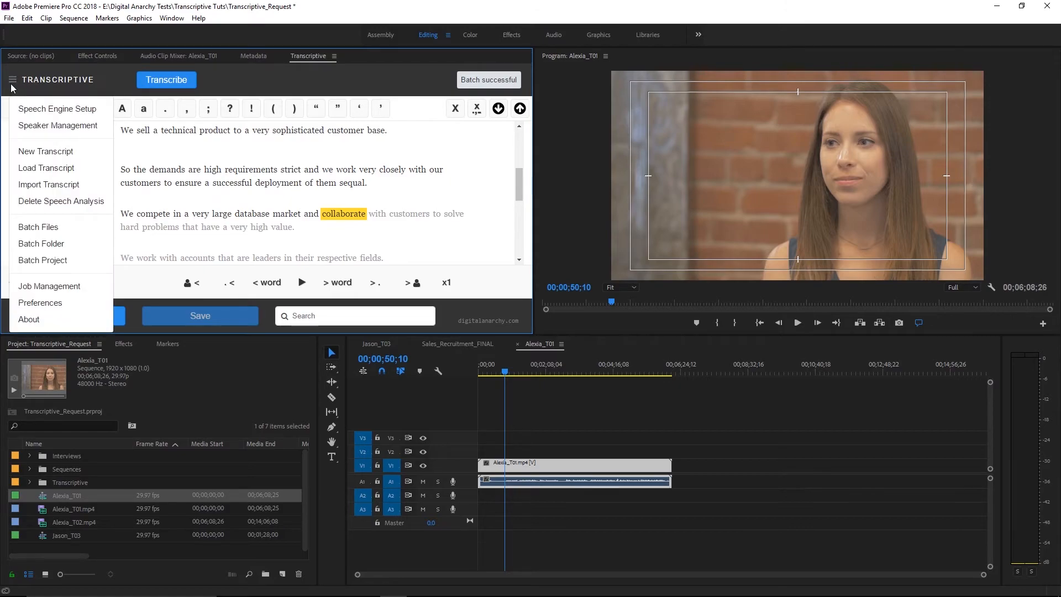
pyautogui.click(46, 168)
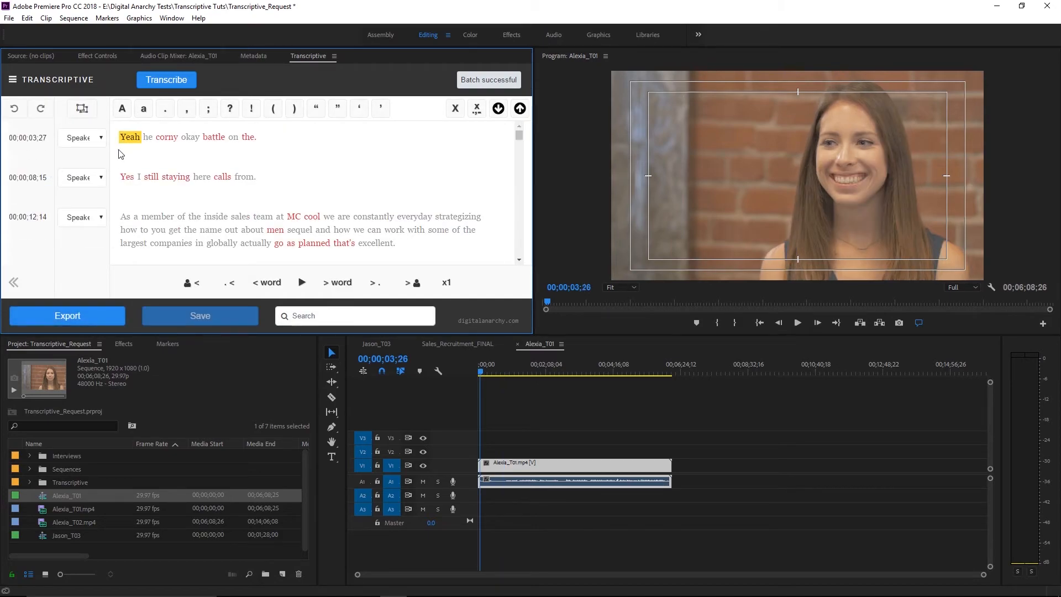
# Check the loaded transcript's sync by jumping to words from the beginning through to the final "yeah.".
pyautogui.click(165, 220)
pyautogui.scroll(-5, 169, 224)
pyautogui.scroll(-5, 171, 227)
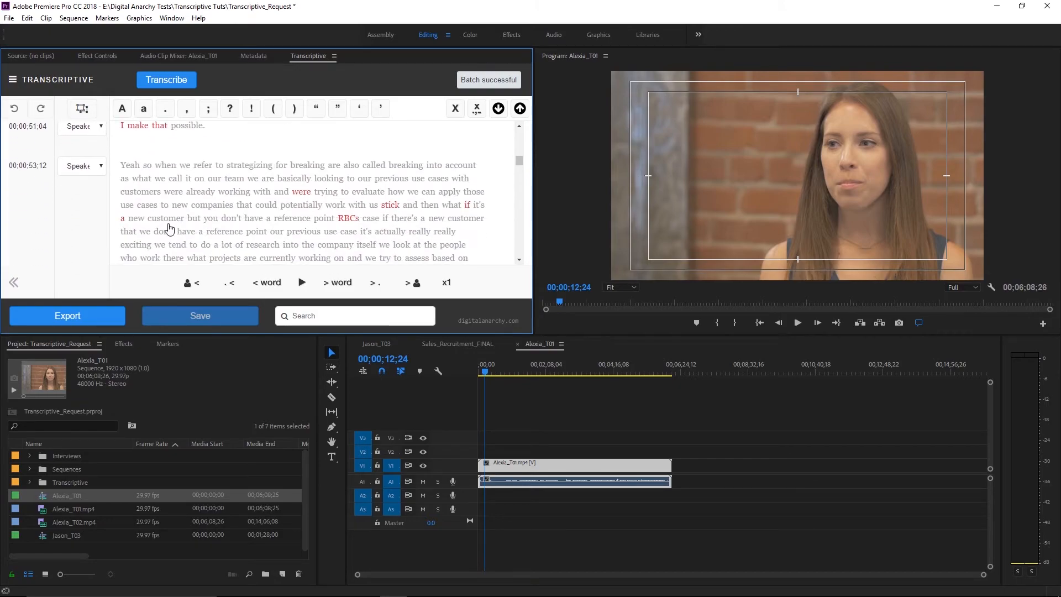
pyautogui.click(239, 168)
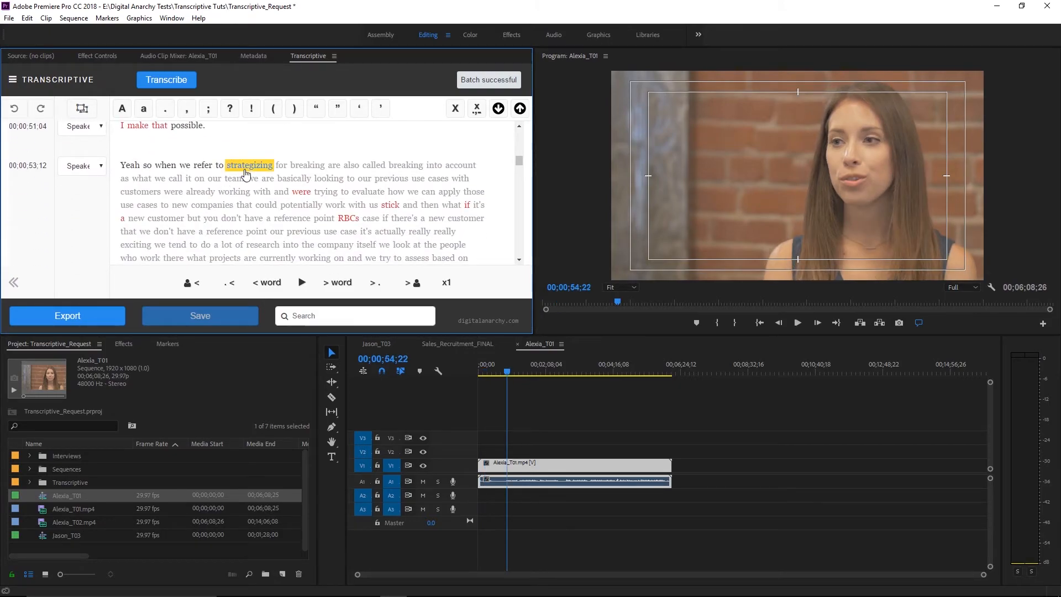
pyautogui.click(336, 245)
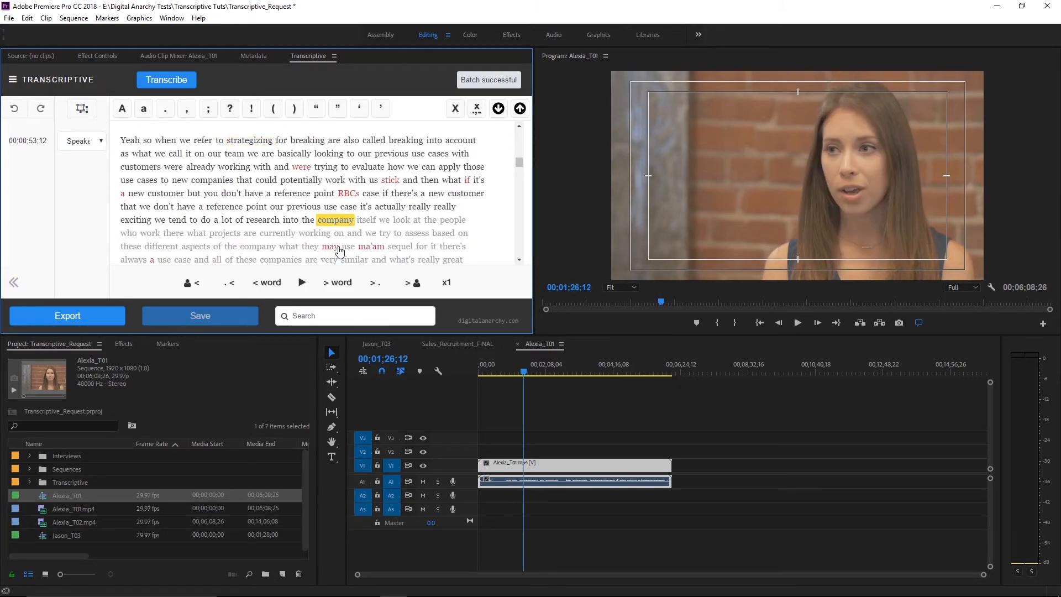
pyautogui.click(184, 262)
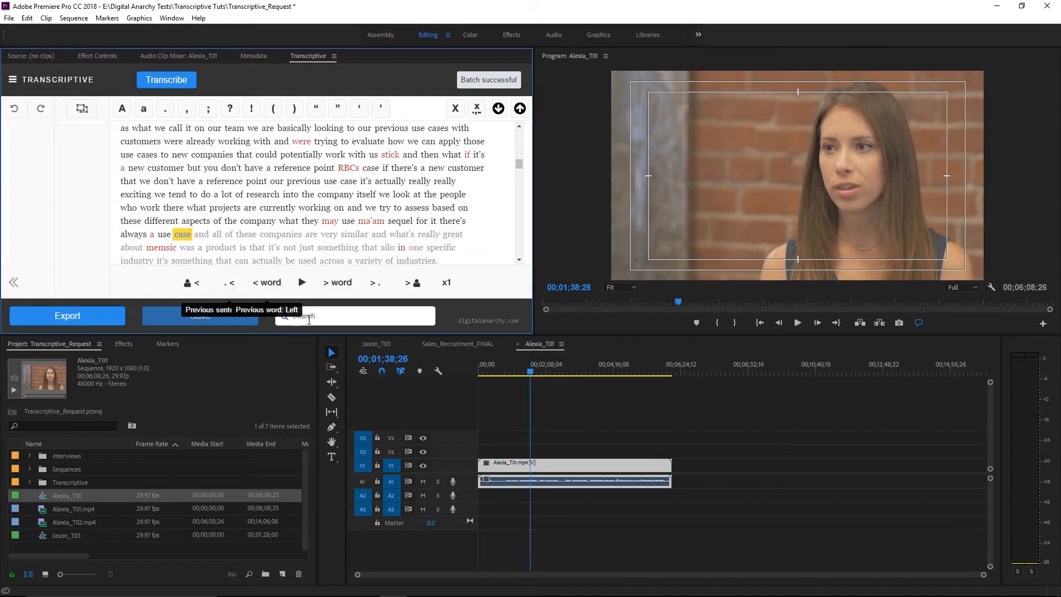
pyautogui.moveTo(519, 164); pyautogui.dragTo(522, 262)
pyautogui.click(235, 246)
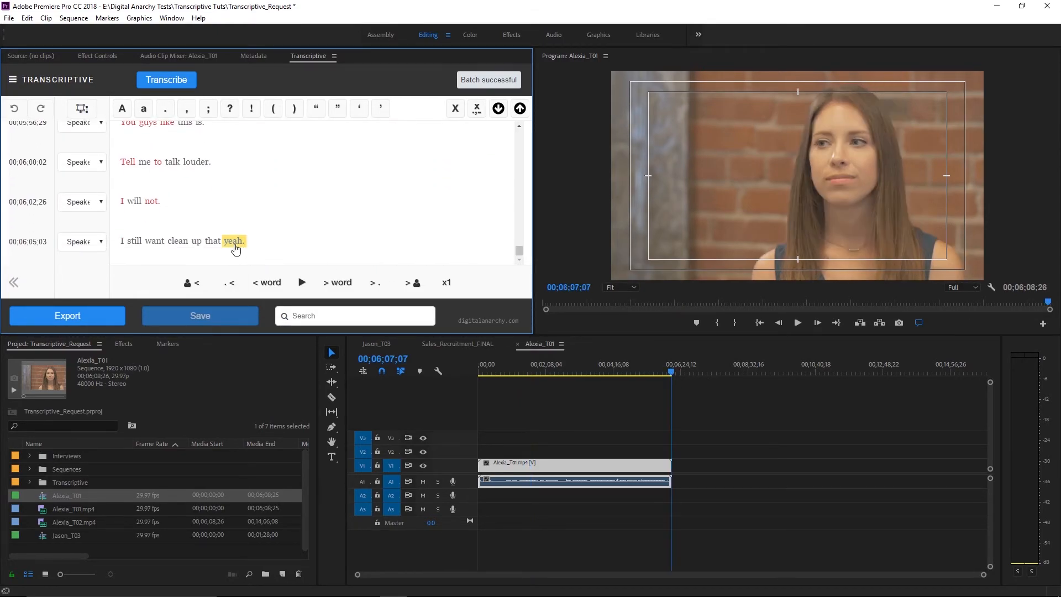
# Ripple trim the Alexia_T01 clip's end at 00;05;06;16 and its start so that about 00;03;23;18 of footage remains.
pyautogui.click(640, 372)
pyautogui.press('w')
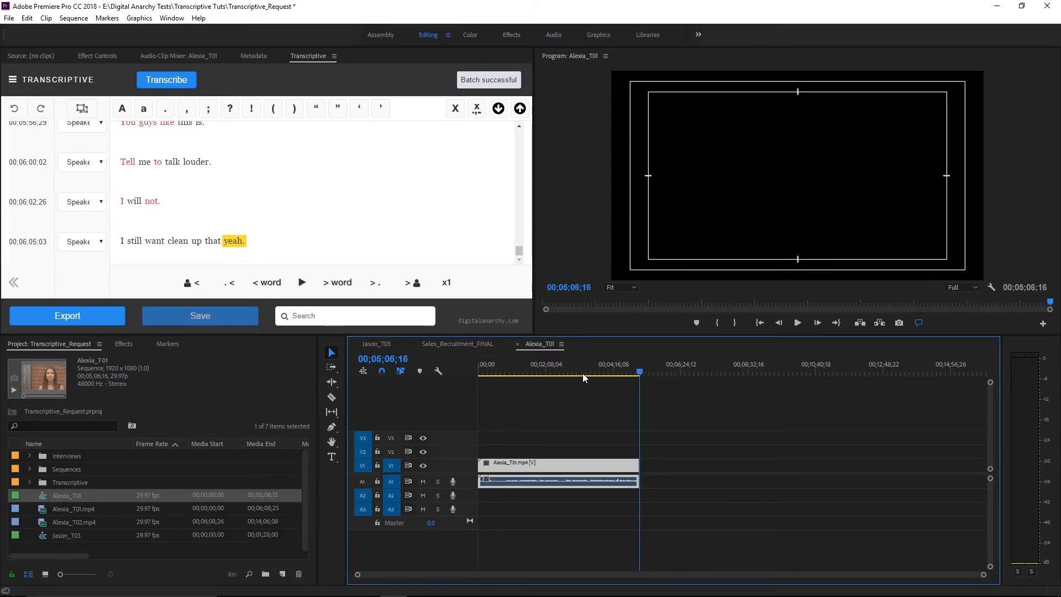
pyautogui.click(533, 367)
pyautogui.press('q')
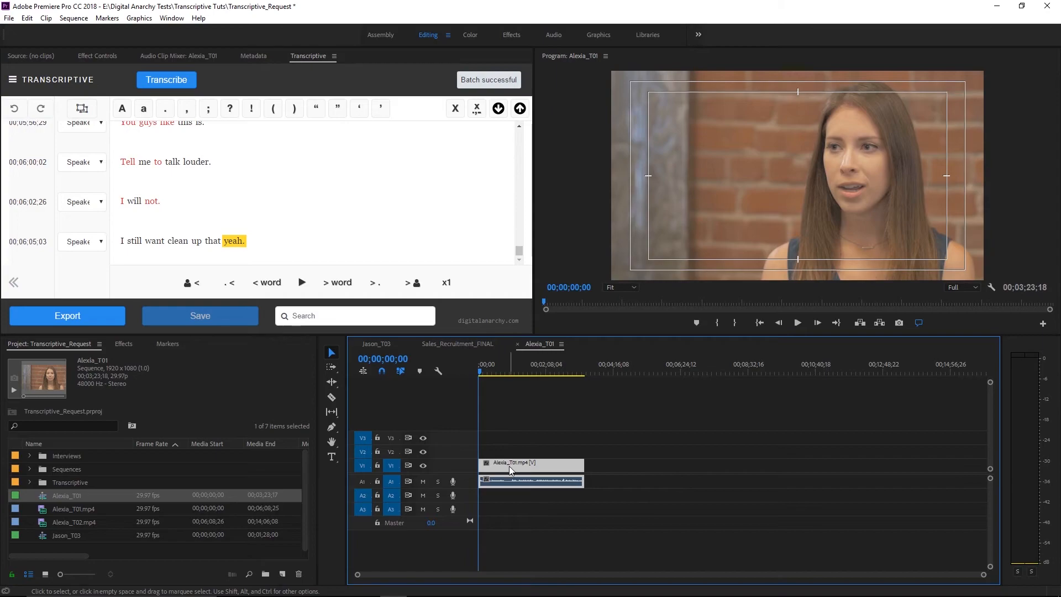
# Discard the current transcript and load a fresh one for the trimmed Alexia_T01 sequence.
pyautogui.click(11, 83)
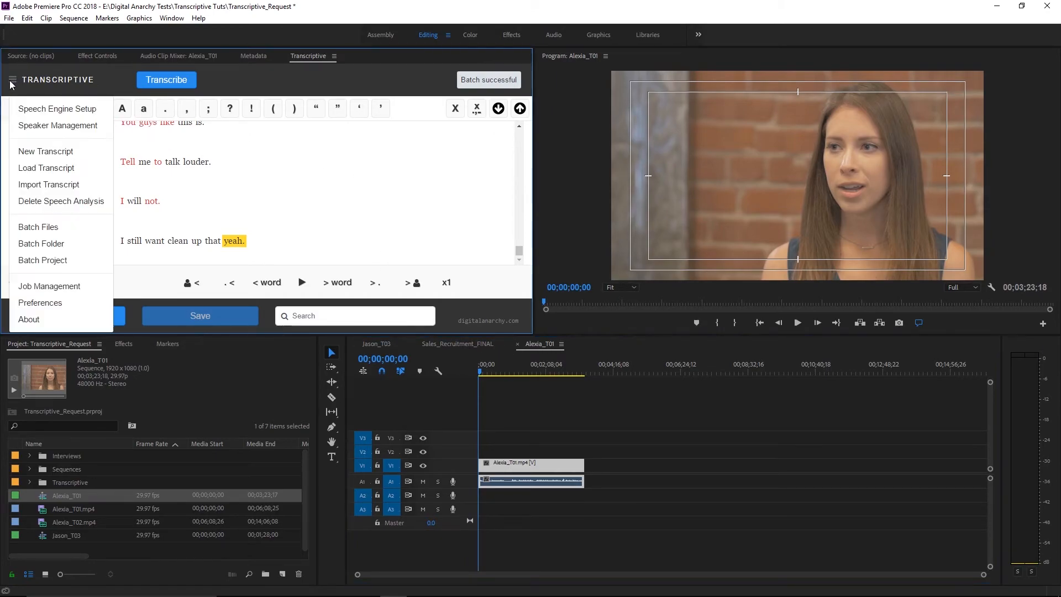
pyautogui.click(53, 151)
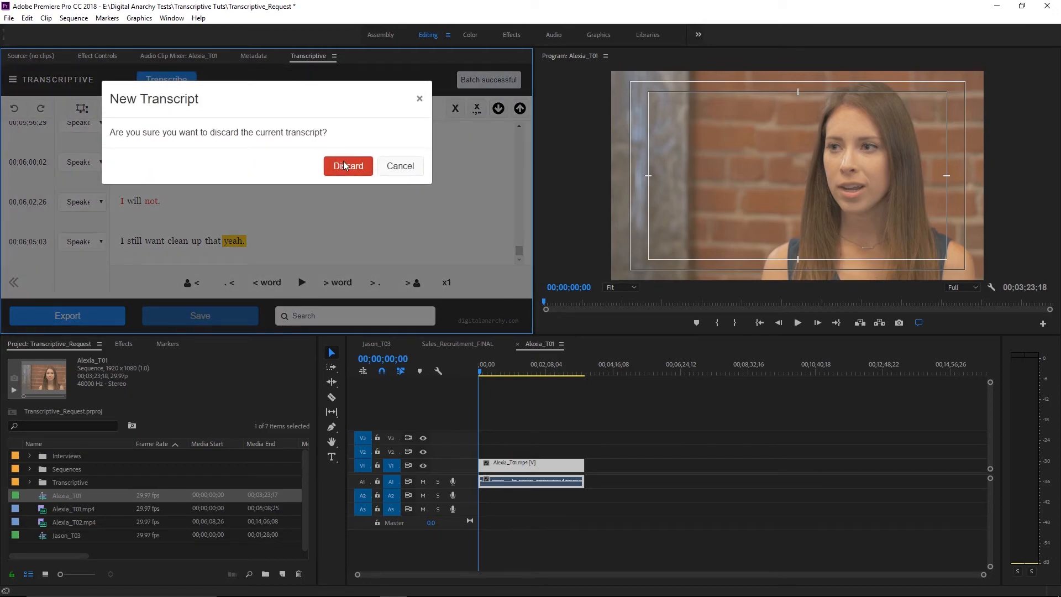
pyautogui.click(346, 166)
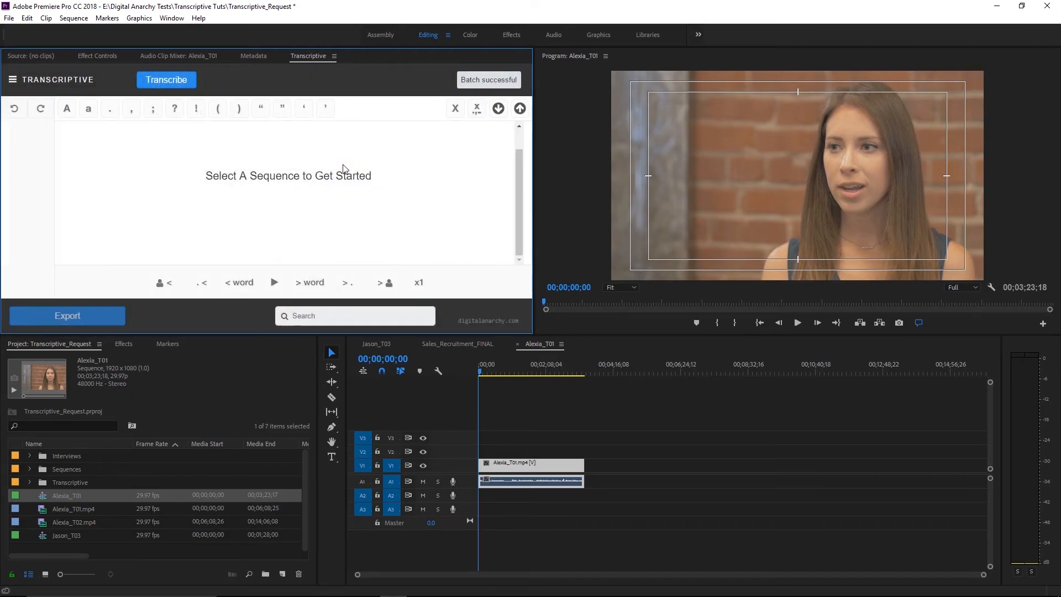
pyautogui.click(12, 80)
pyautogui.click(46, 168)
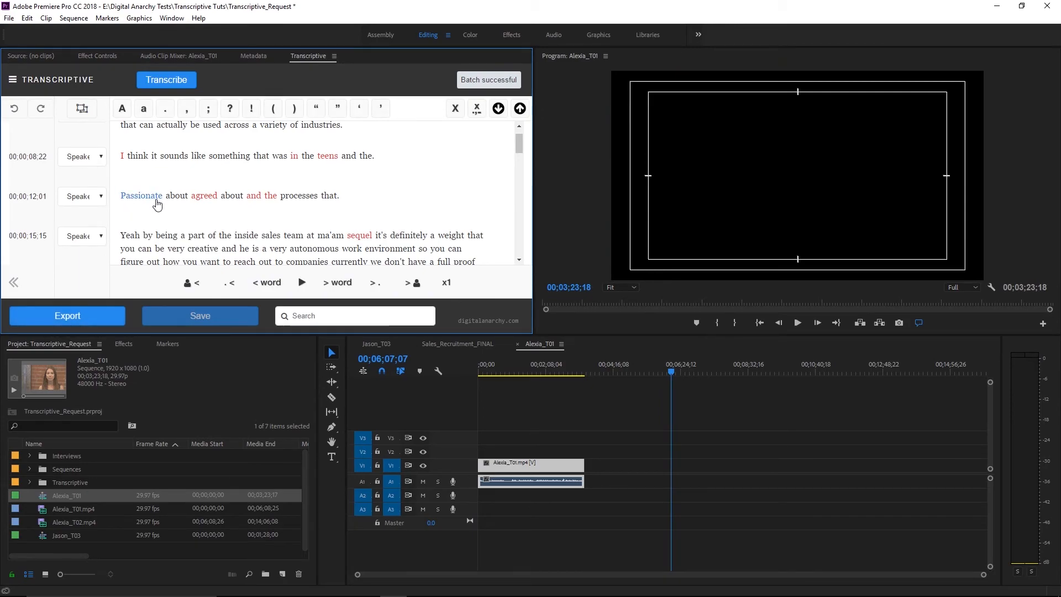
# Check the reloaded transcript against the trimmed clip at its first word, "Product", and play its last words from "Mexico".
pyautogui.scroll(1, 157, 204)
pyautogui.click(142, 139)
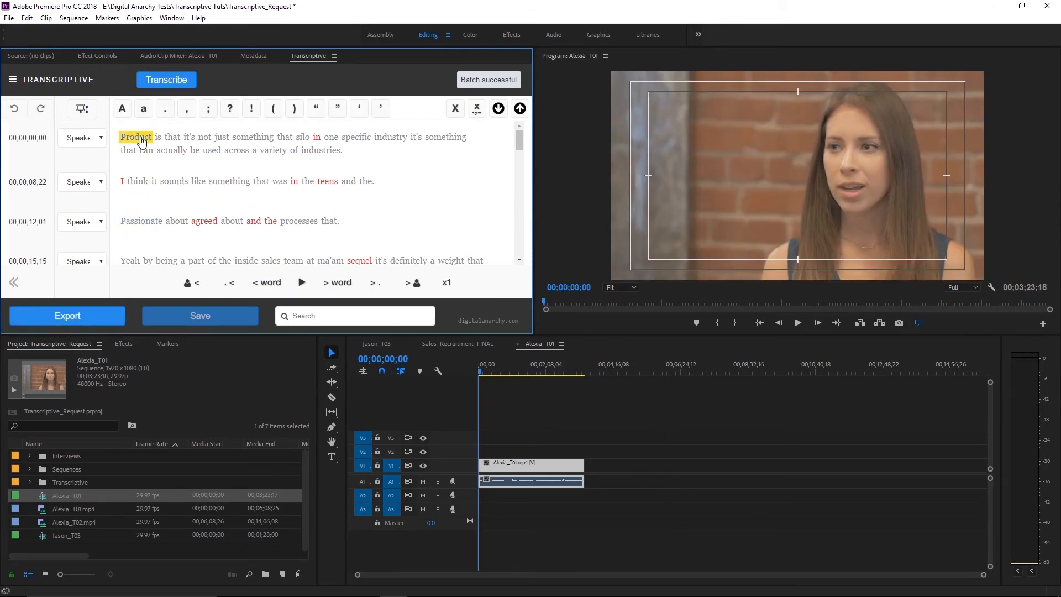
pyautogui.scroll(-15, 192, 199)
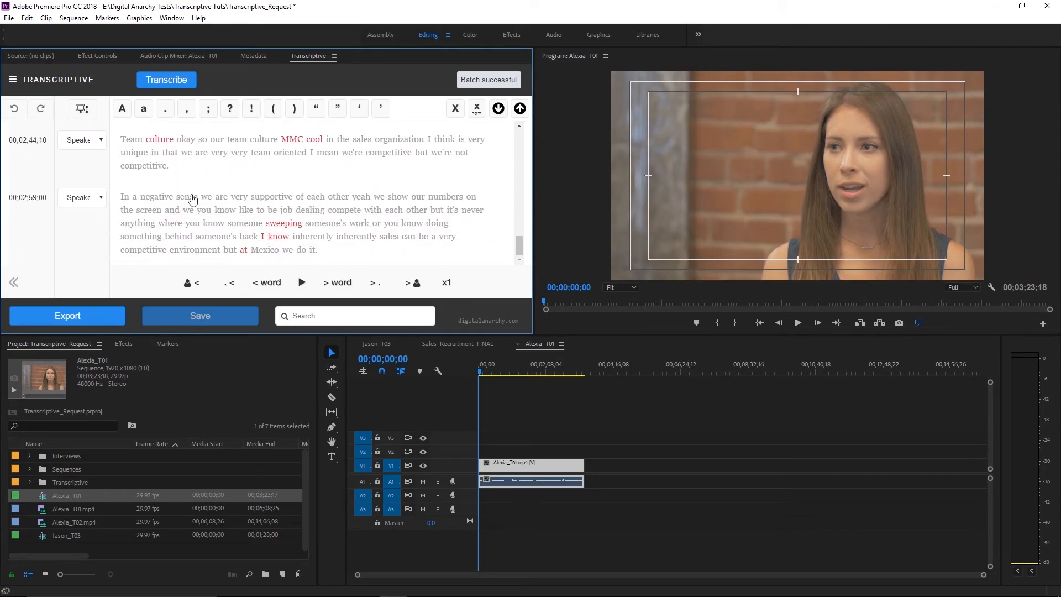
pyautogui.click(271, 254)
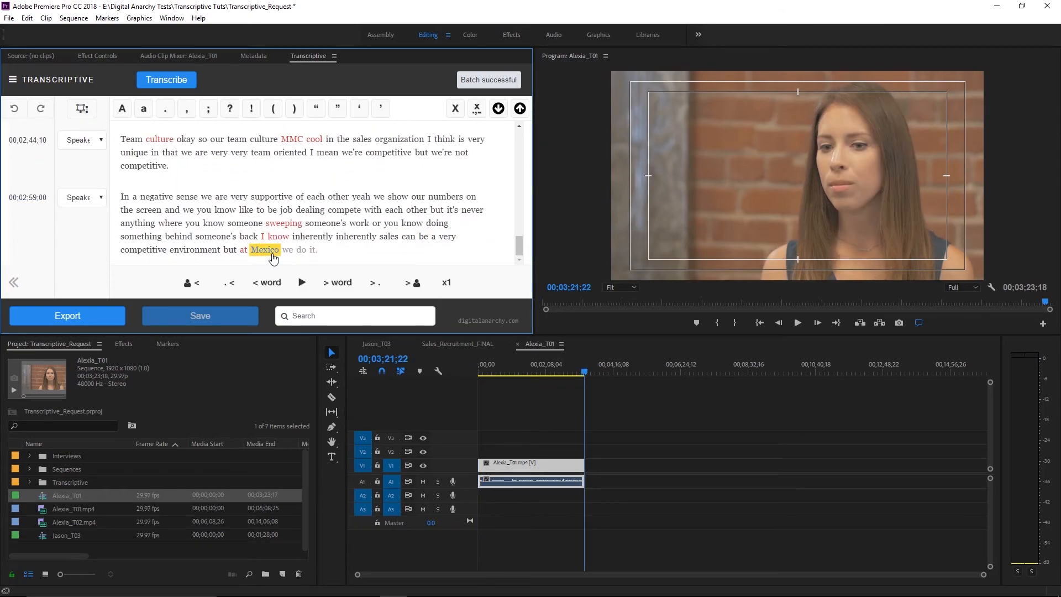
pyautogui.press('space')
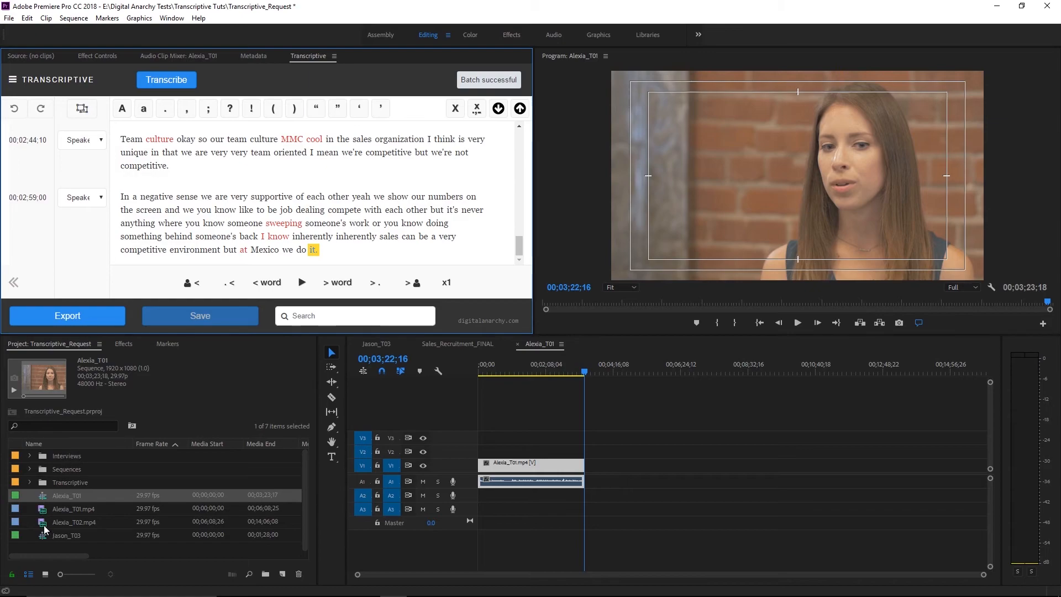
# Append Alexia_T02.mp4 after the first clip and ripple trim its start at 00;05;31;21 and its end at 00;07;43;29.
pyautogui.moveTo(44, 522); pyautogui.dragTo(596, 483)
pyautogui.click(654, 373)
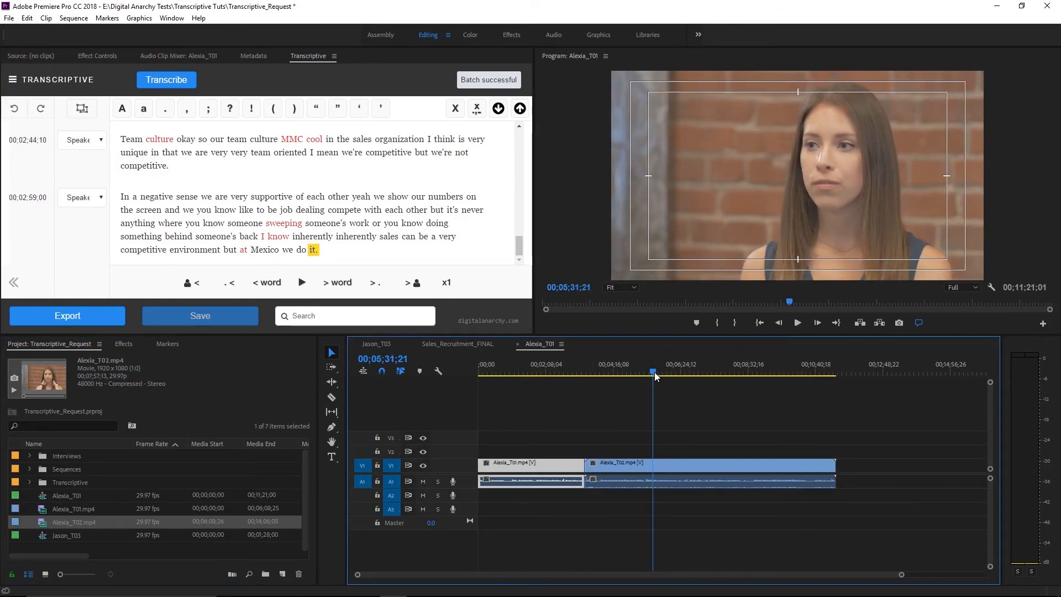
pyautogui.moveTo(657, 372); pyautogui.dragTo(724, 364)
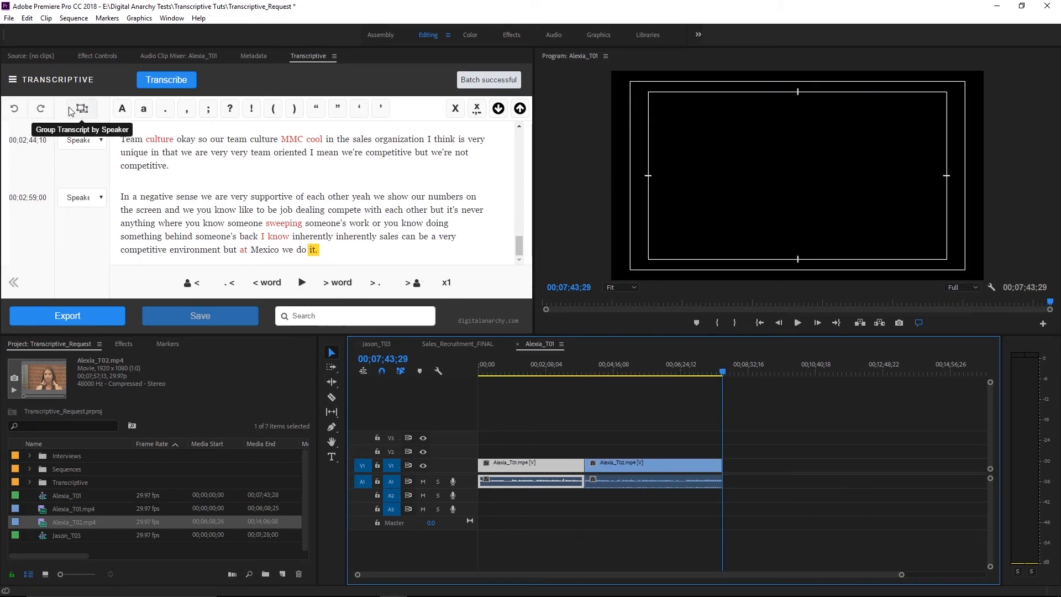
# Discard the transcript and load a new one covering both the Alexia_T01 and Alexia_T02 clips in the sequence.
pyautogui.click(13, 79)
pyautogui.click(47, 152)
pyautogui.click(341, 164)
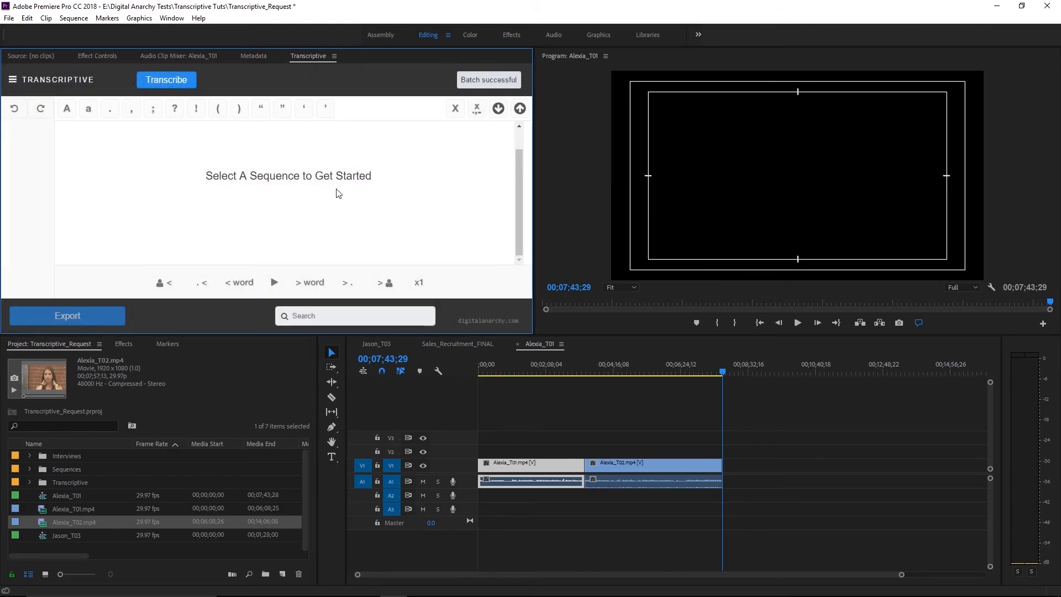
pyautogui.click(12, 81)
pyautogui.click(46, 168)
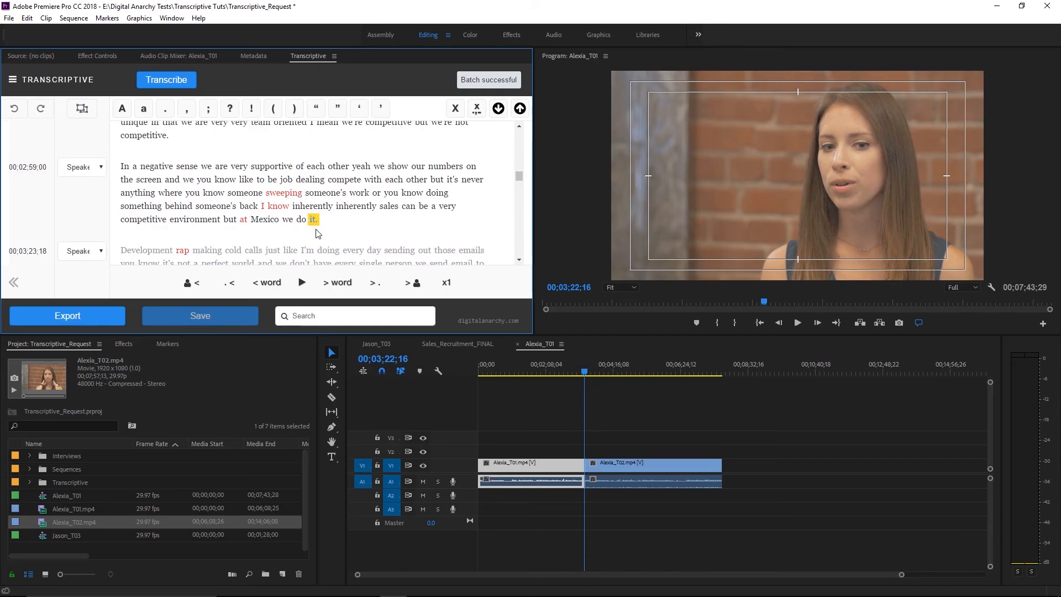
# Check the combined transcript's sync in the Alexia_T02 part by jumping to "organizations", "that" and "intimidating".
pyautogui.scroll(-10, 315, 232)
pyautogui.scroll(-5, 318, 237)
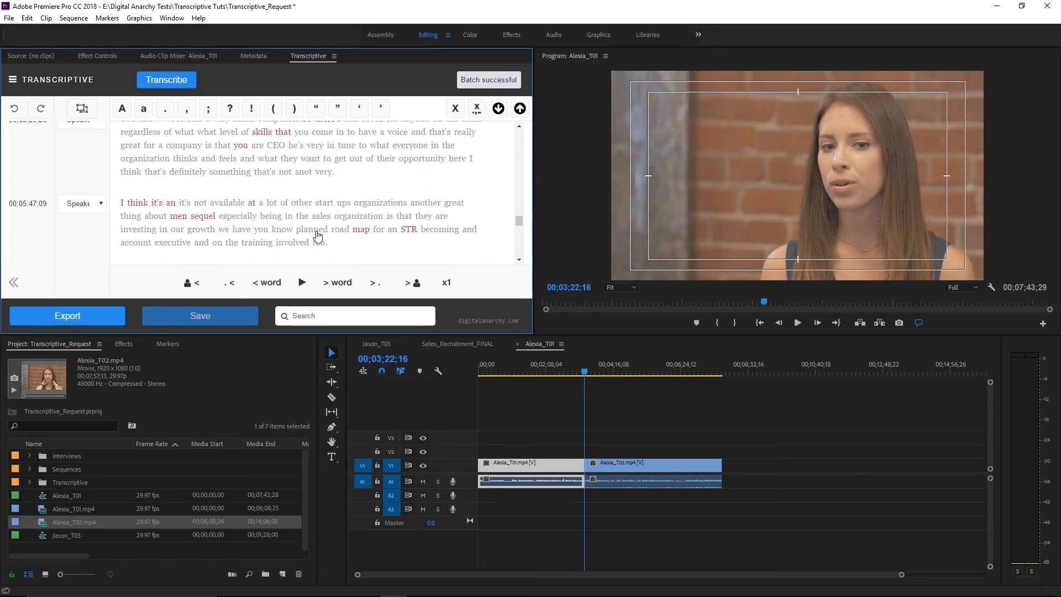
pyautogui.click(378, 192)
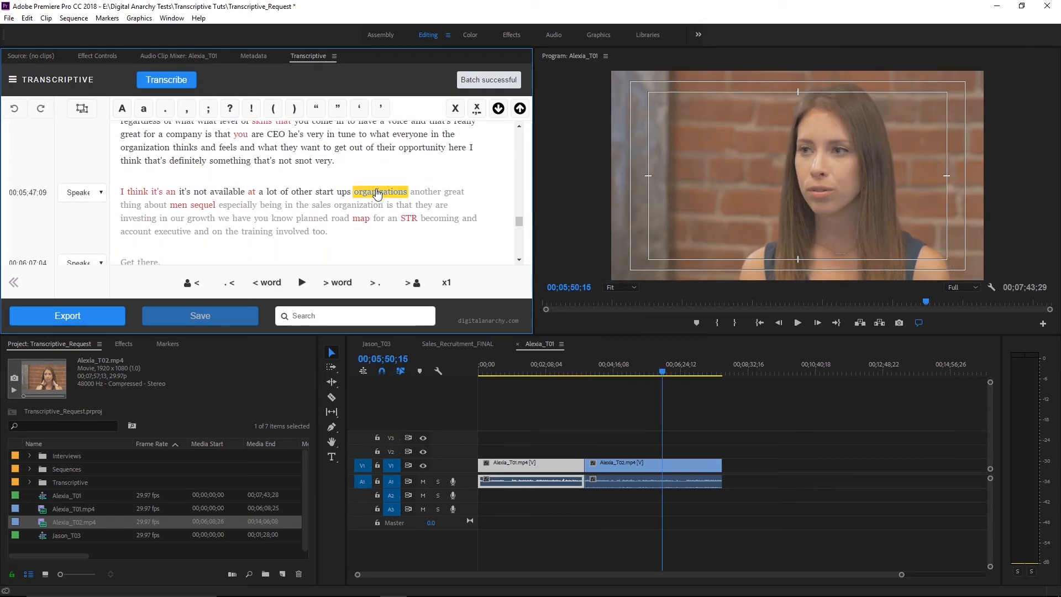
pyautogui.scroll(-5, 376, 192)
pyautogui.click(272, 188)
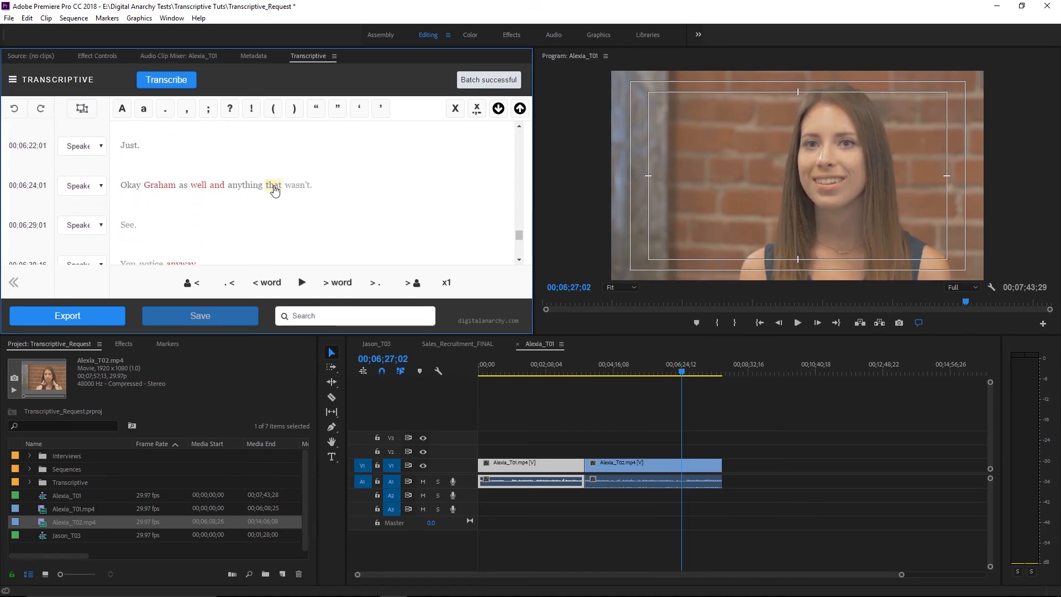
pyautogui.scroll(-5, 275, 188)
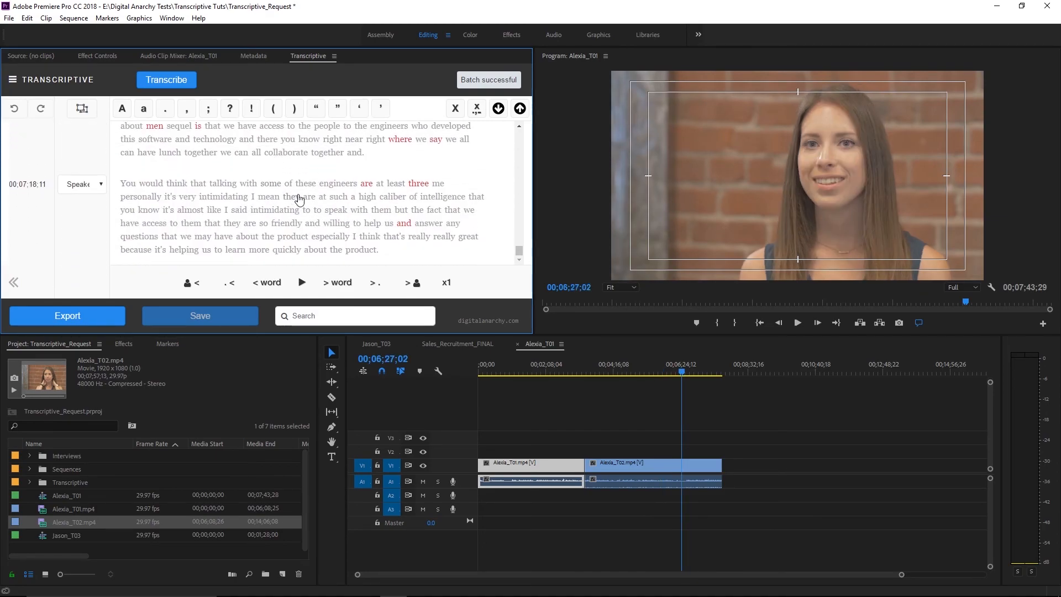
pyautogui.click(225, 199)
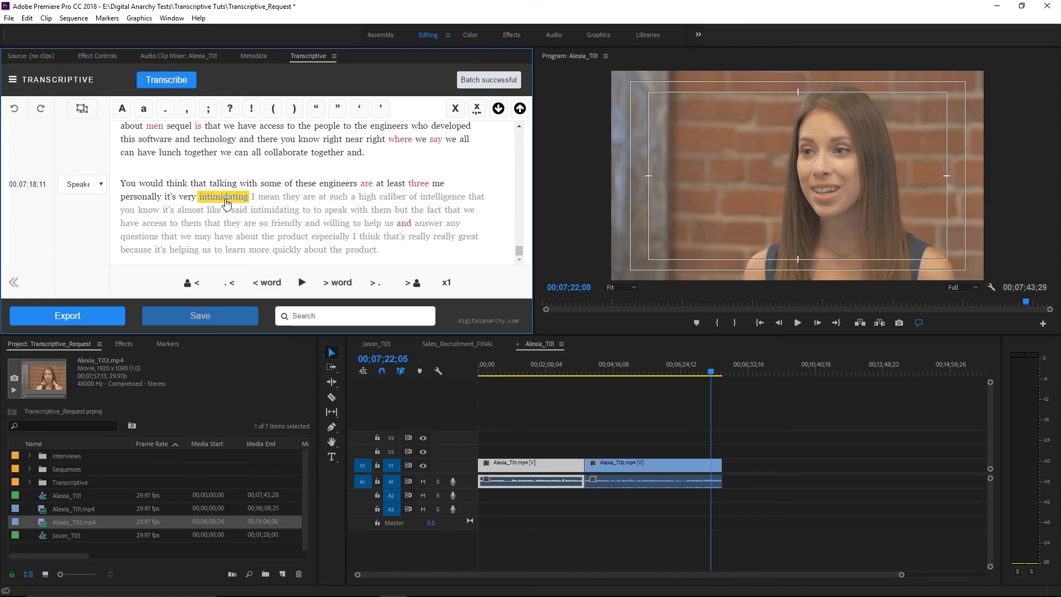